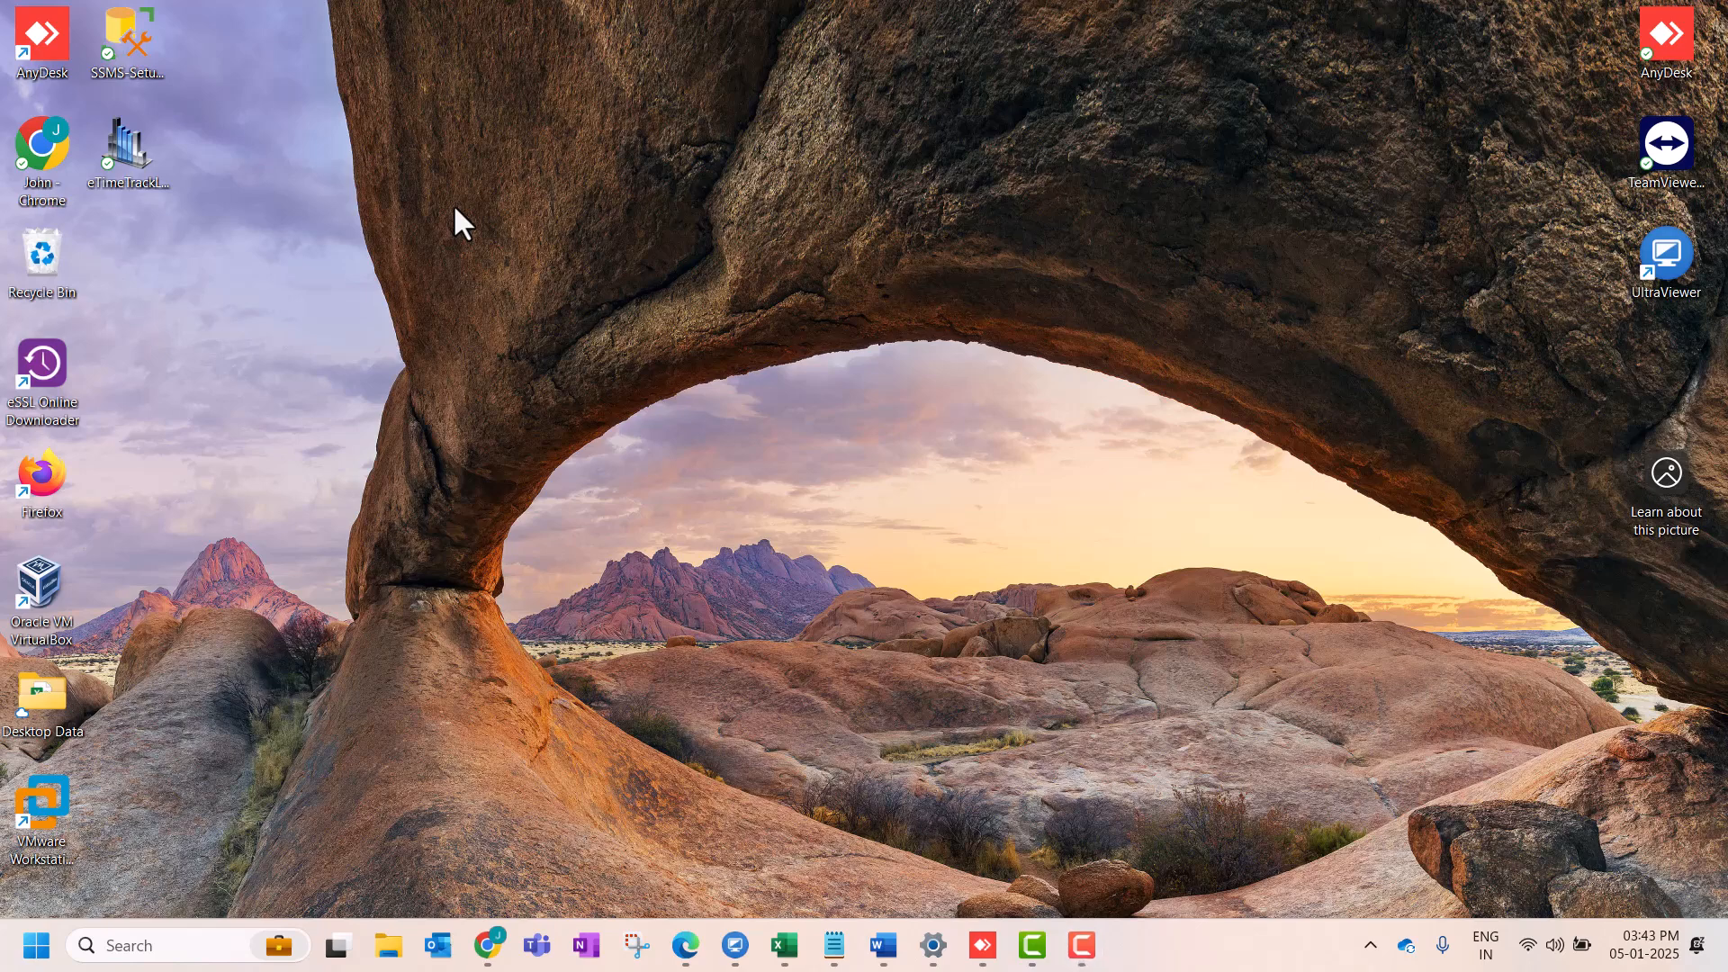
- Open the Mail (Microsoft Outlook) settings in Control Panel and show the configured mail profiles
{"action": "left_click", "coordinate": [187, 944]}
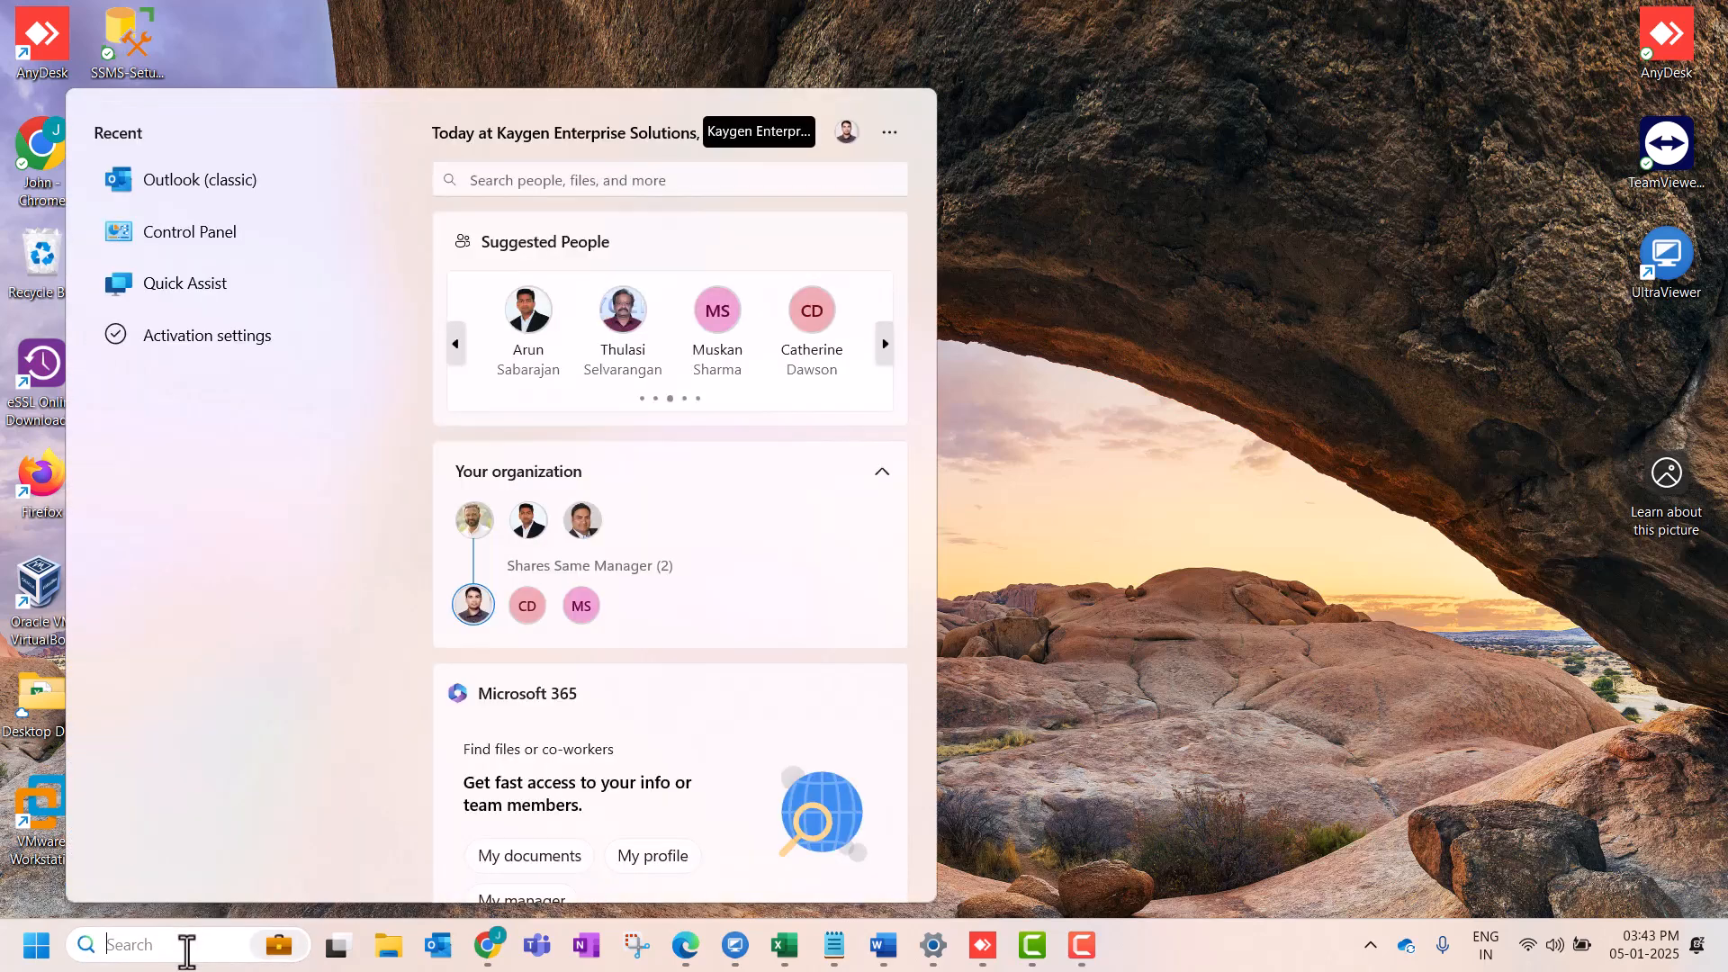
{"action": "type", "text": "control"}
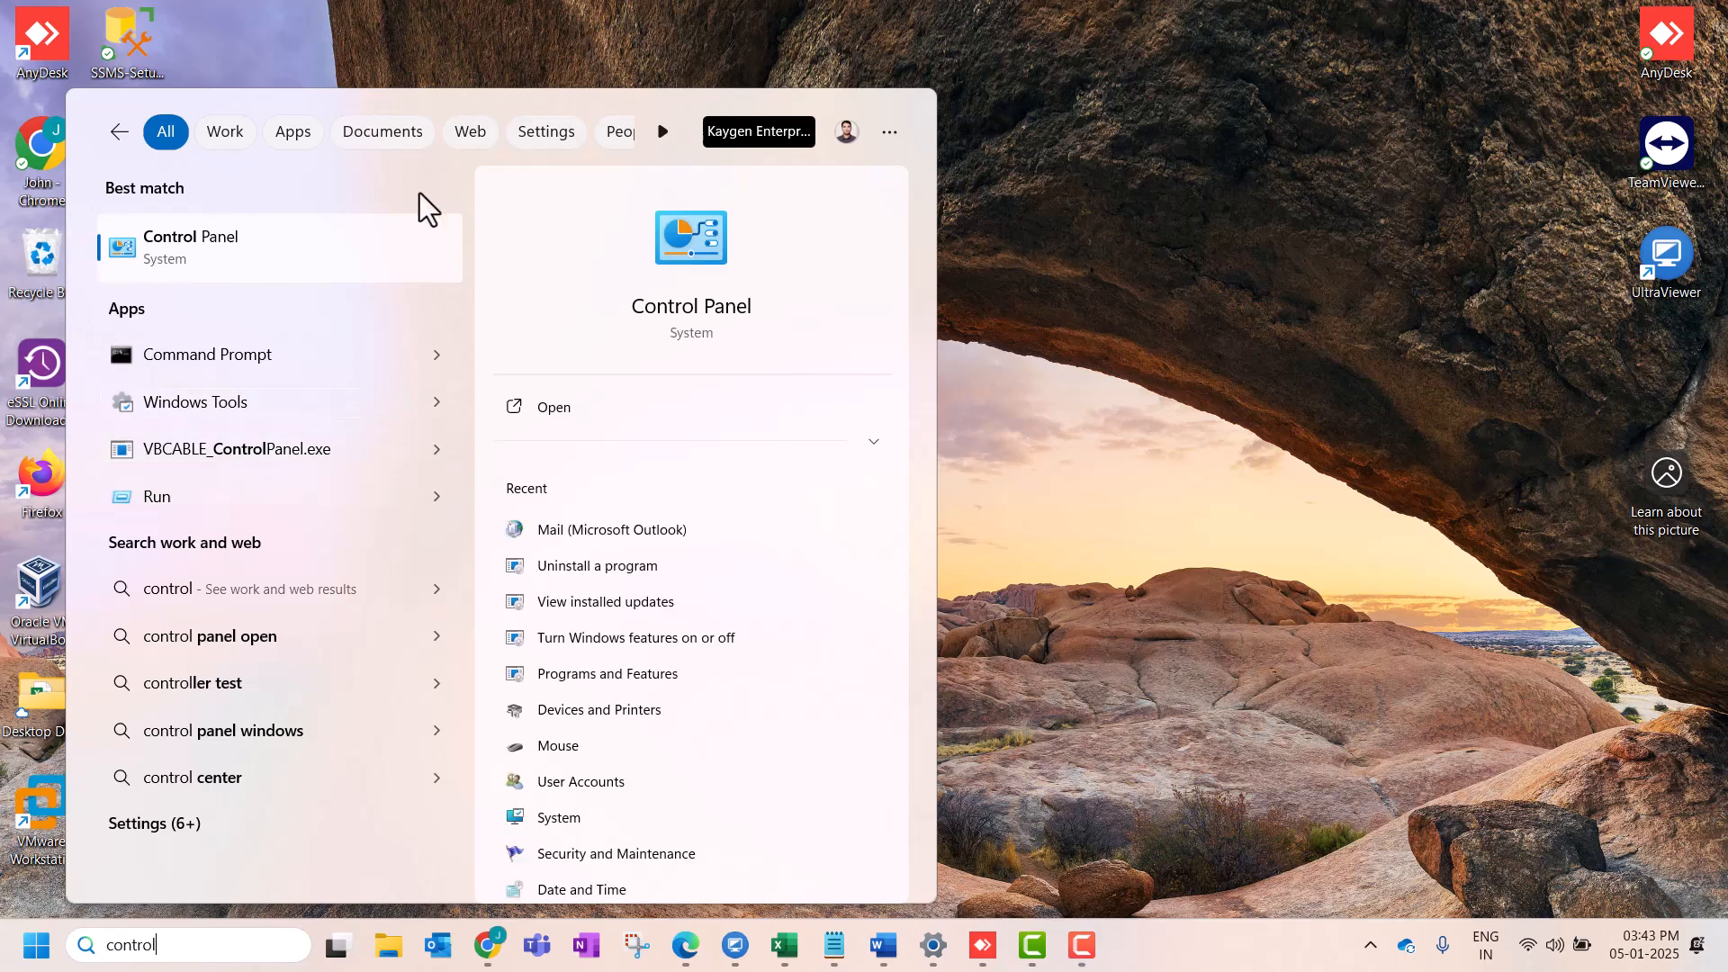
{"action": "left_click", "coordinate": [281, 243]}
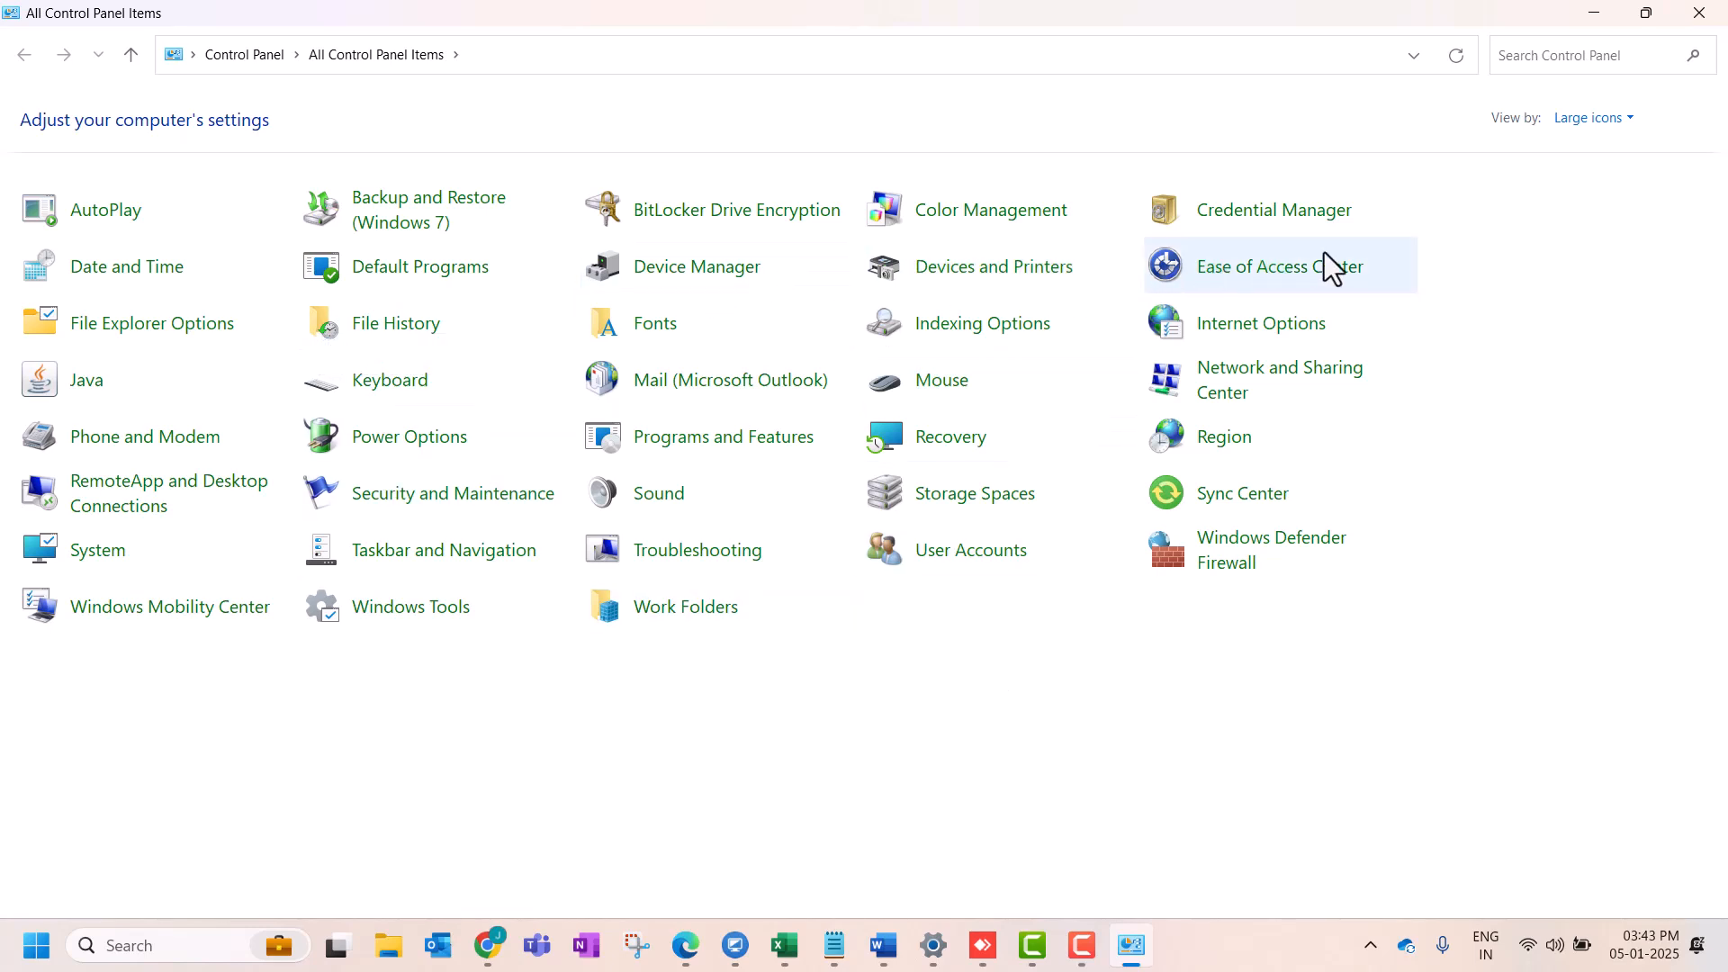
{"action": "left_click", "coordinate": [691, 393]}
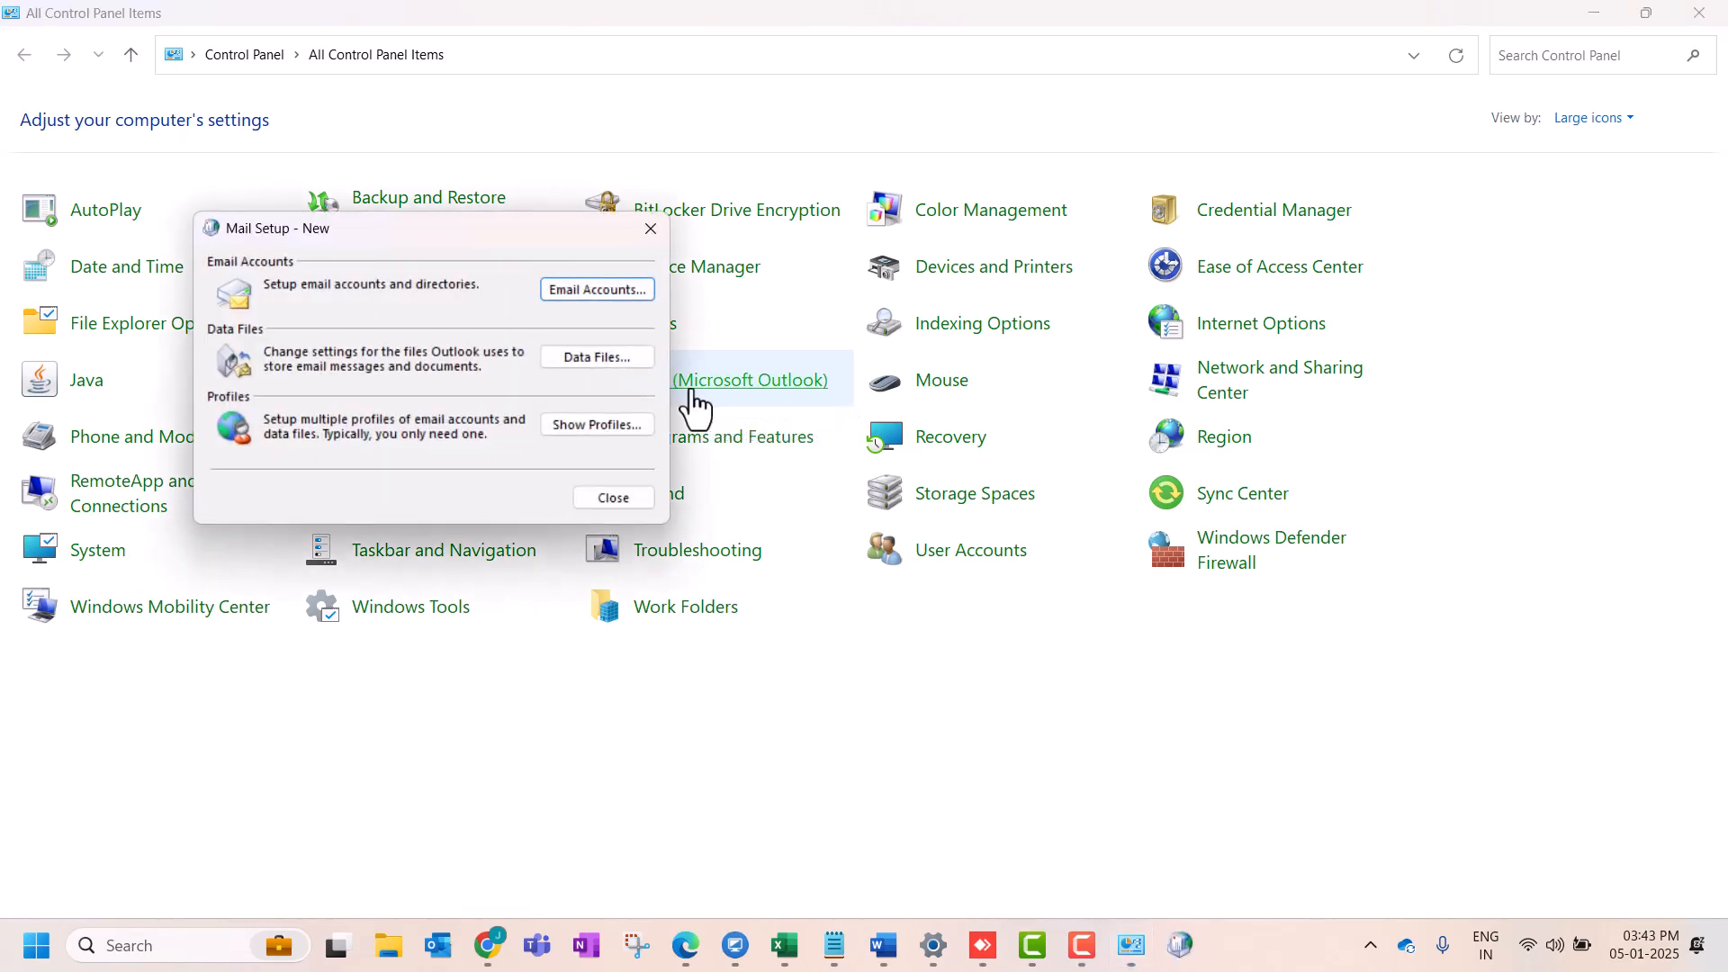
{"action": "left_click", "coordinate": [597, 426]}
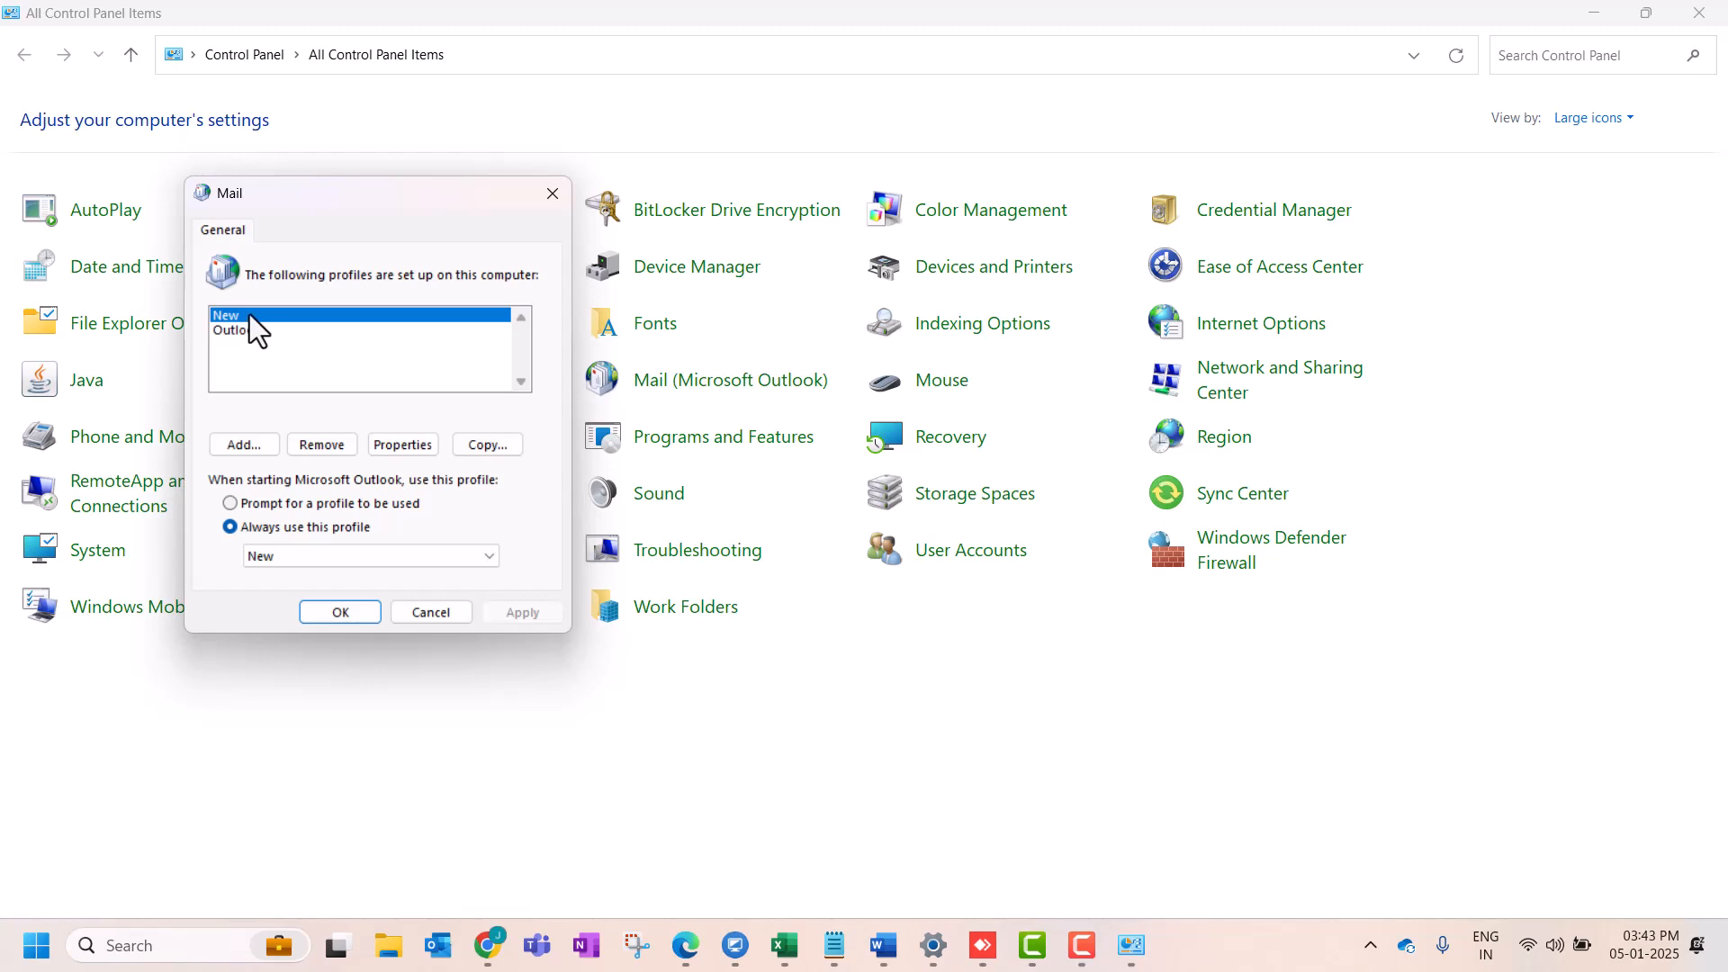
- Add a mail profile named Newoutlook and complete the automatic account setup with the prefilled email account
{"action": "left_click", "coordinate": [238, 452]}
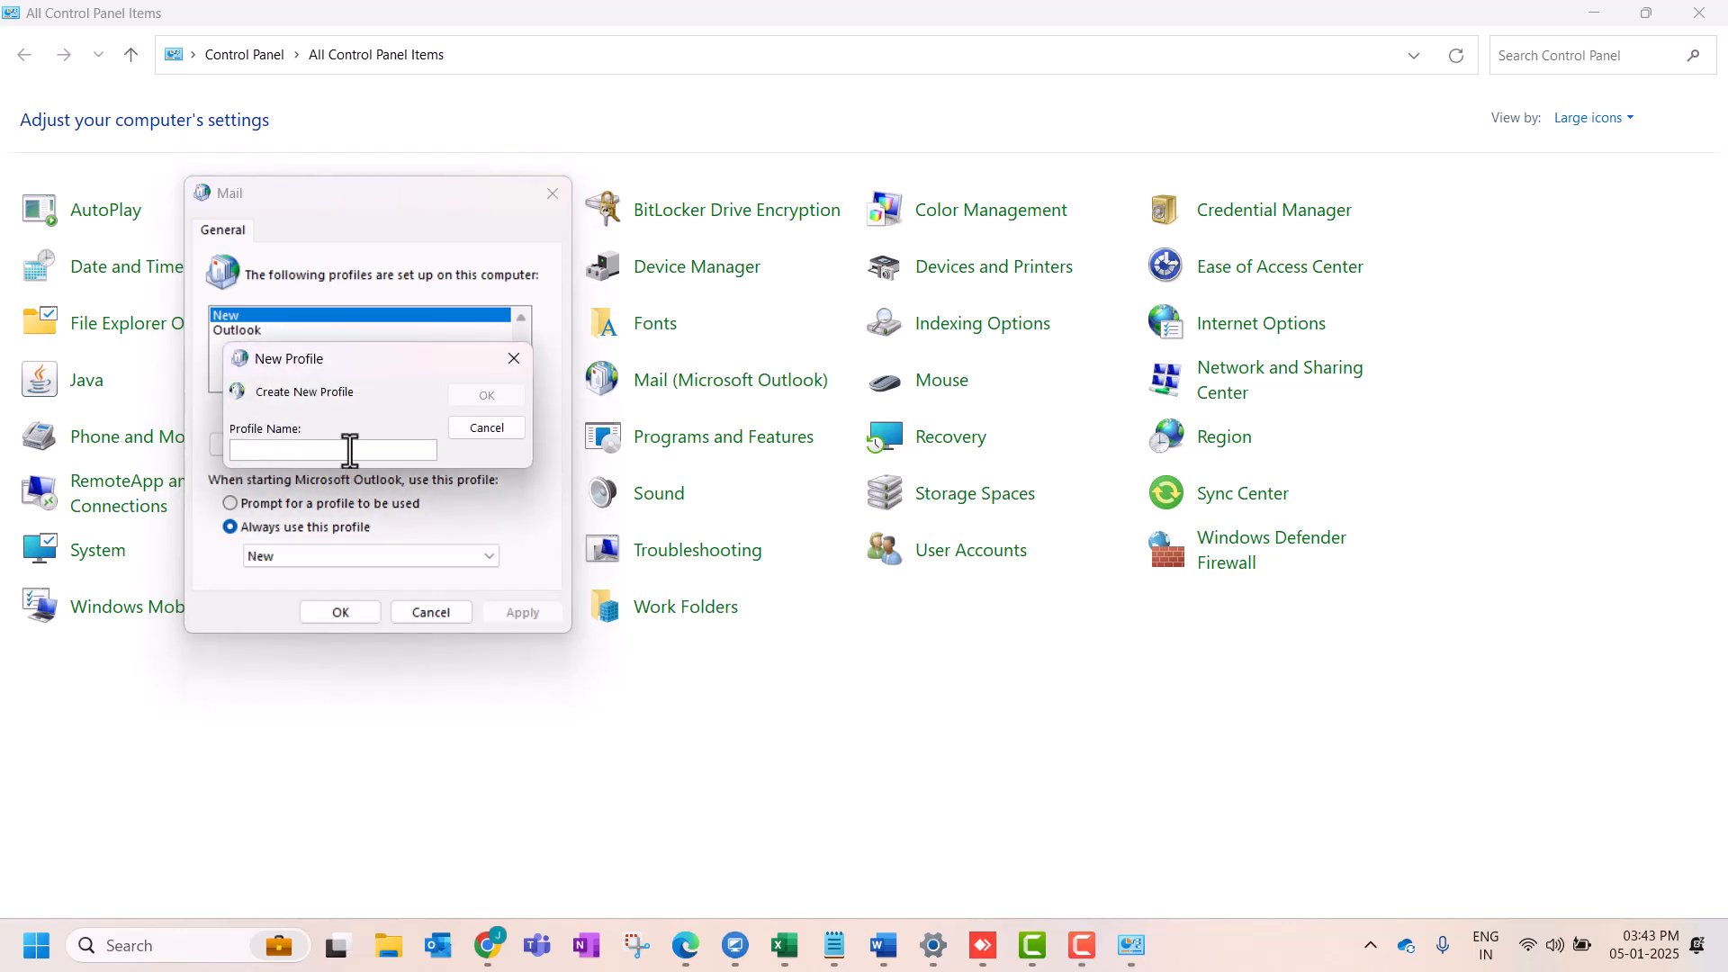
{"action": "type", "text": "Newoutlook"}
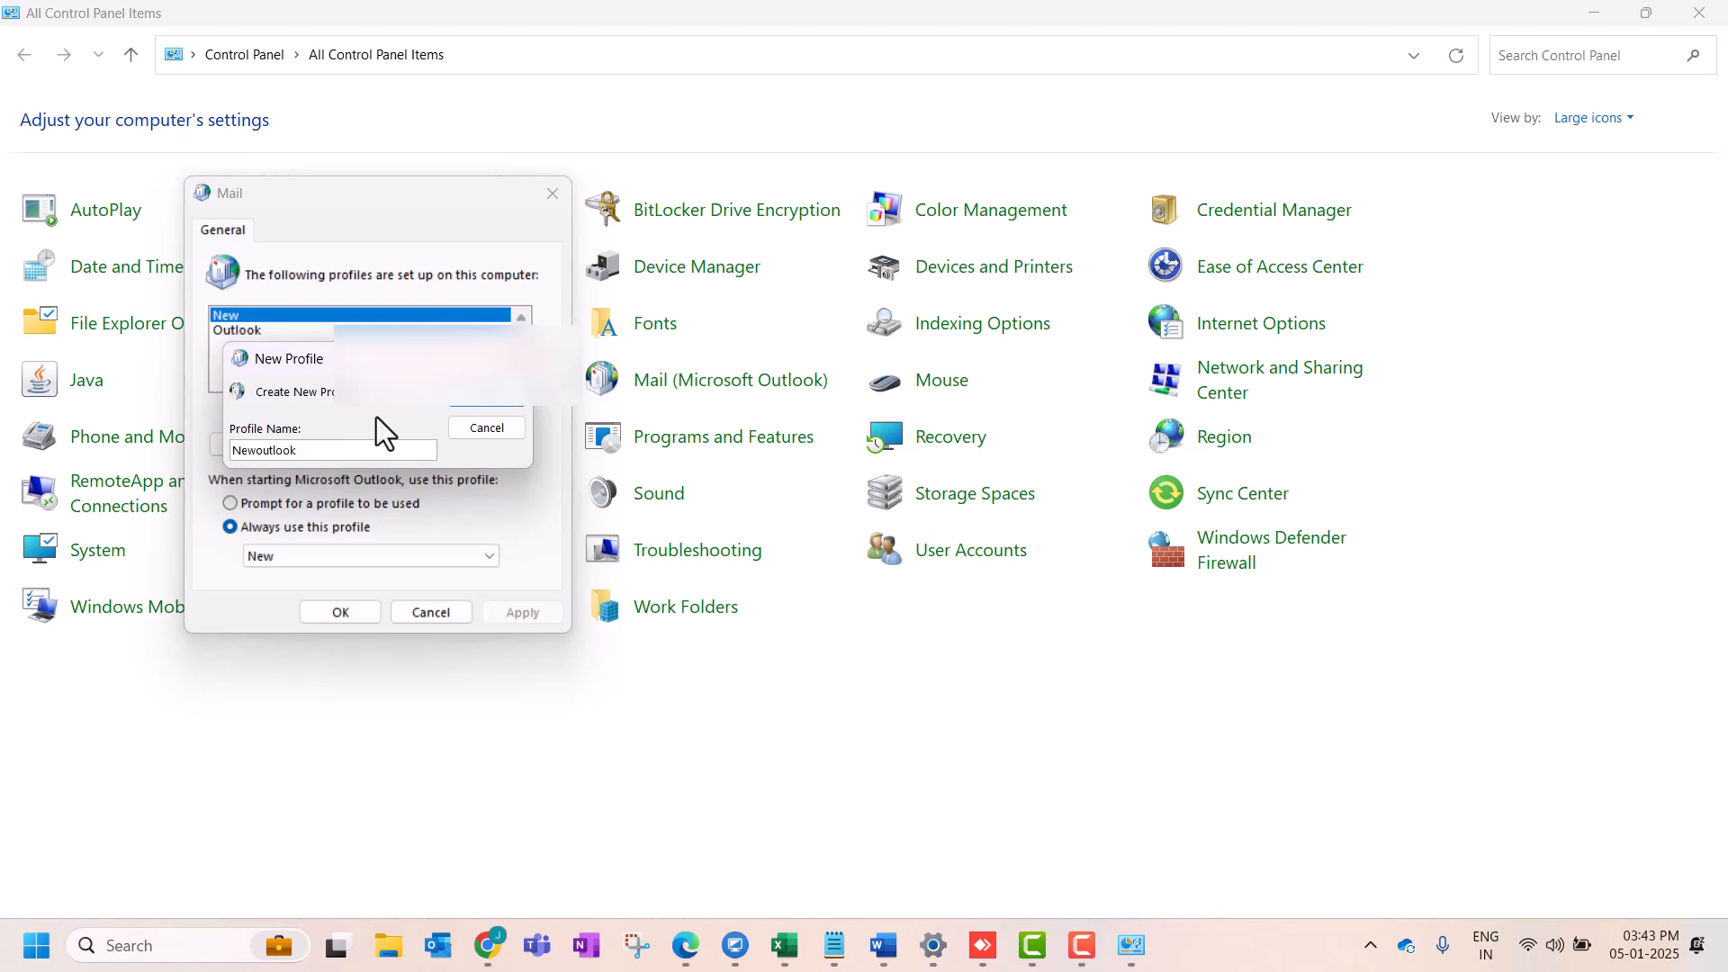
{"action": "left_click", "coordinate": [484, 396]}
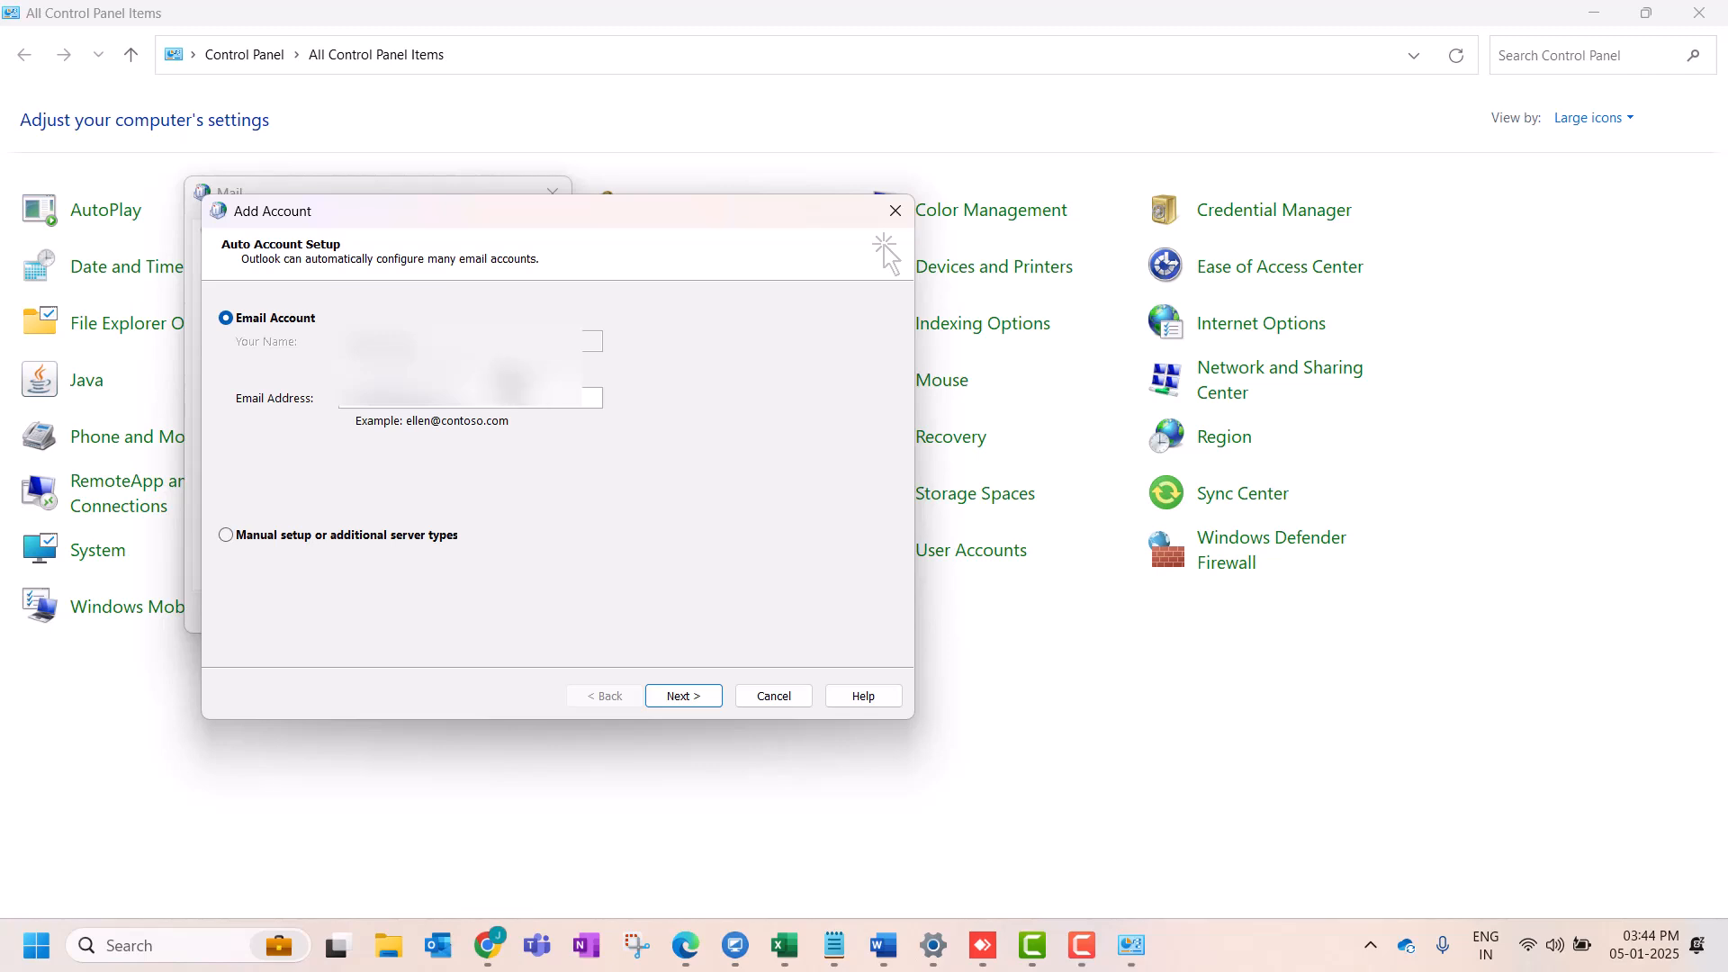
{"action": "left_click", "coordinate": [693, 699]}
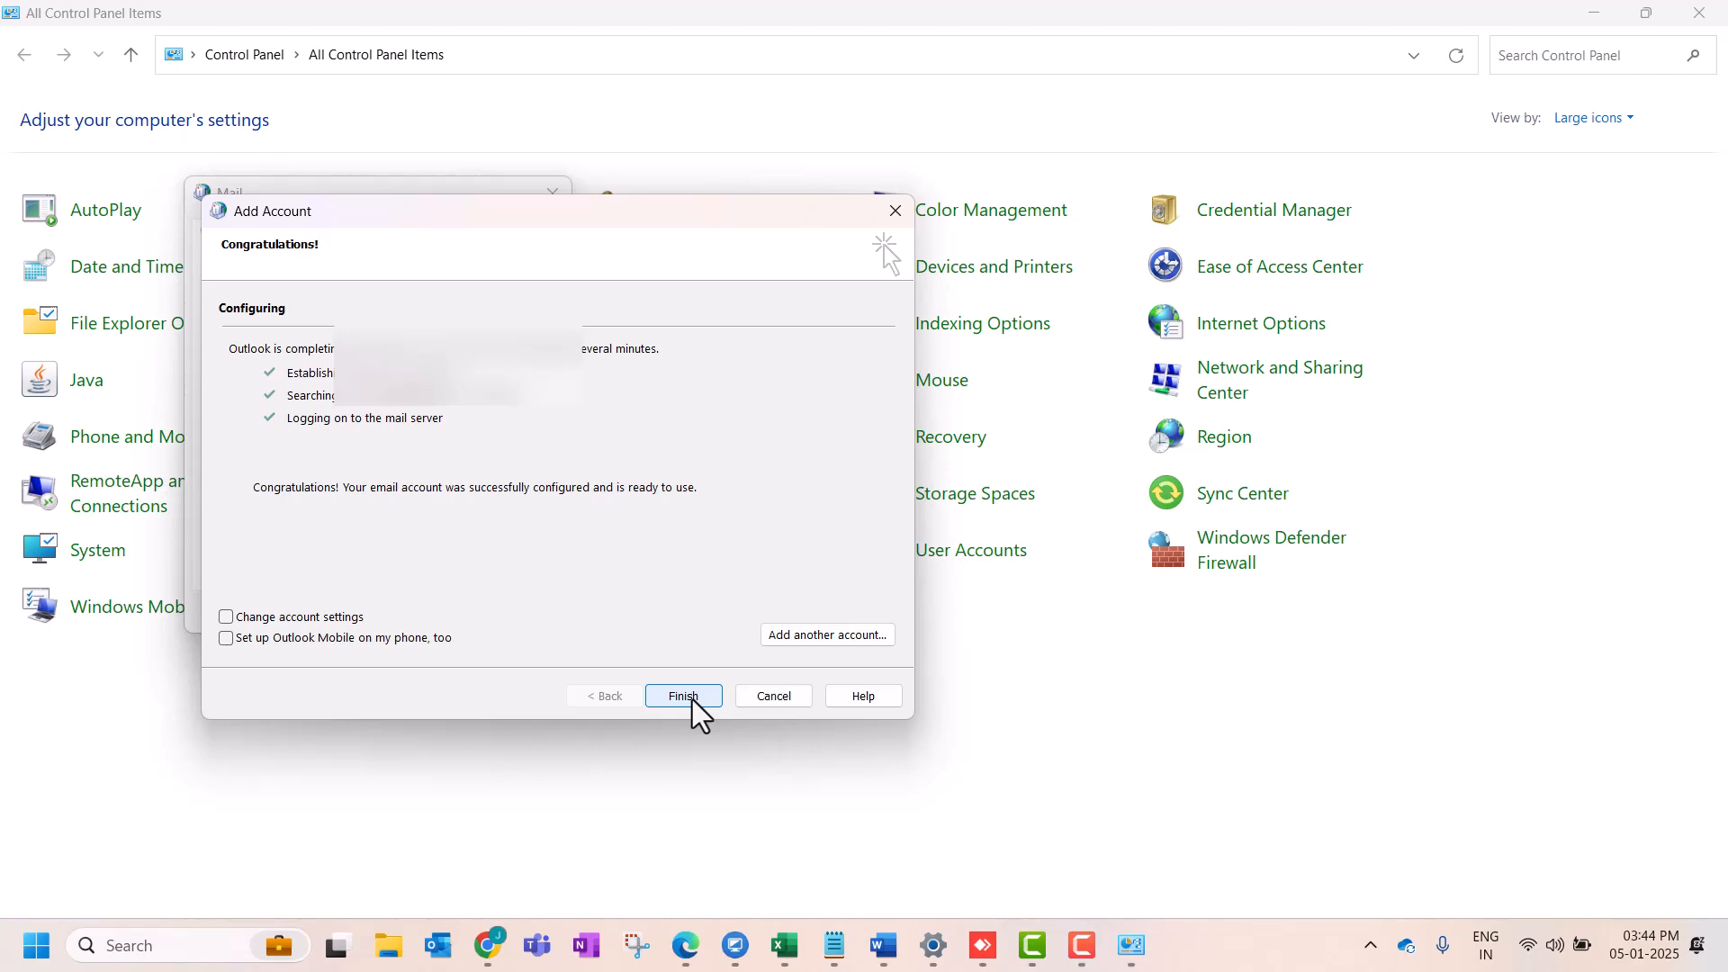
{"action": "left_click", "coordinate": [683, 697]}
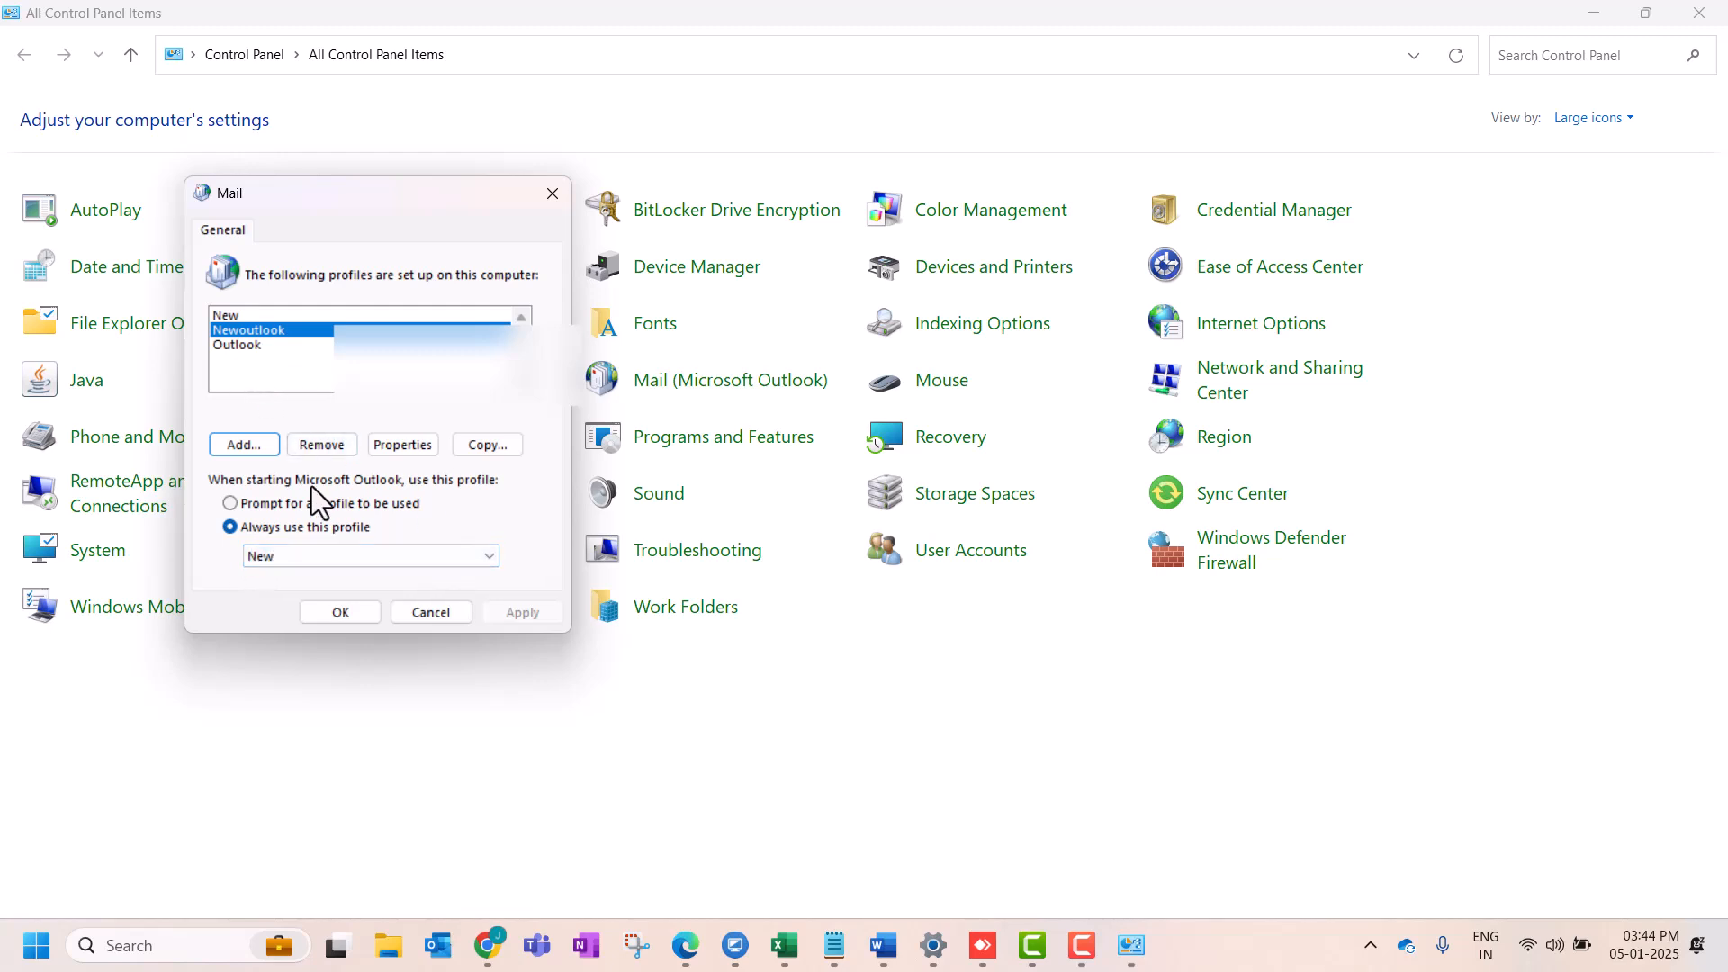
{"action": "left_click", "coordinate": [446, 564]}
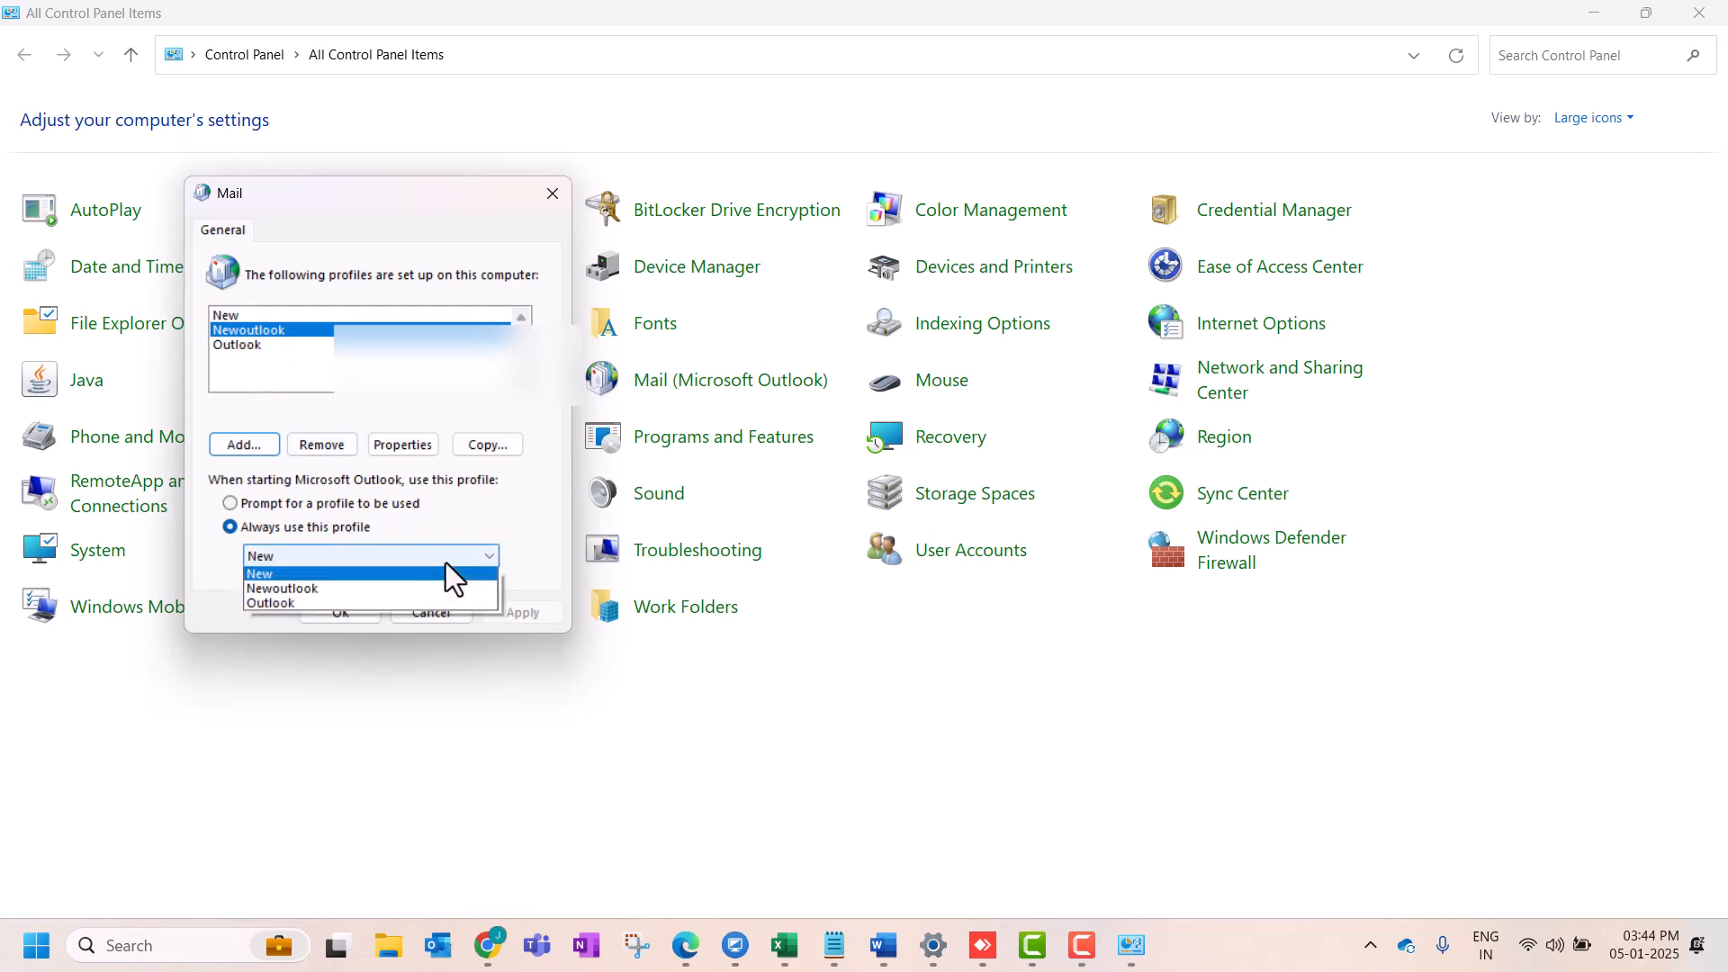
{"action": "left_click", "coordinate": [442, 508]}
{"action": "left_click", "coordinate": [190, 945]}
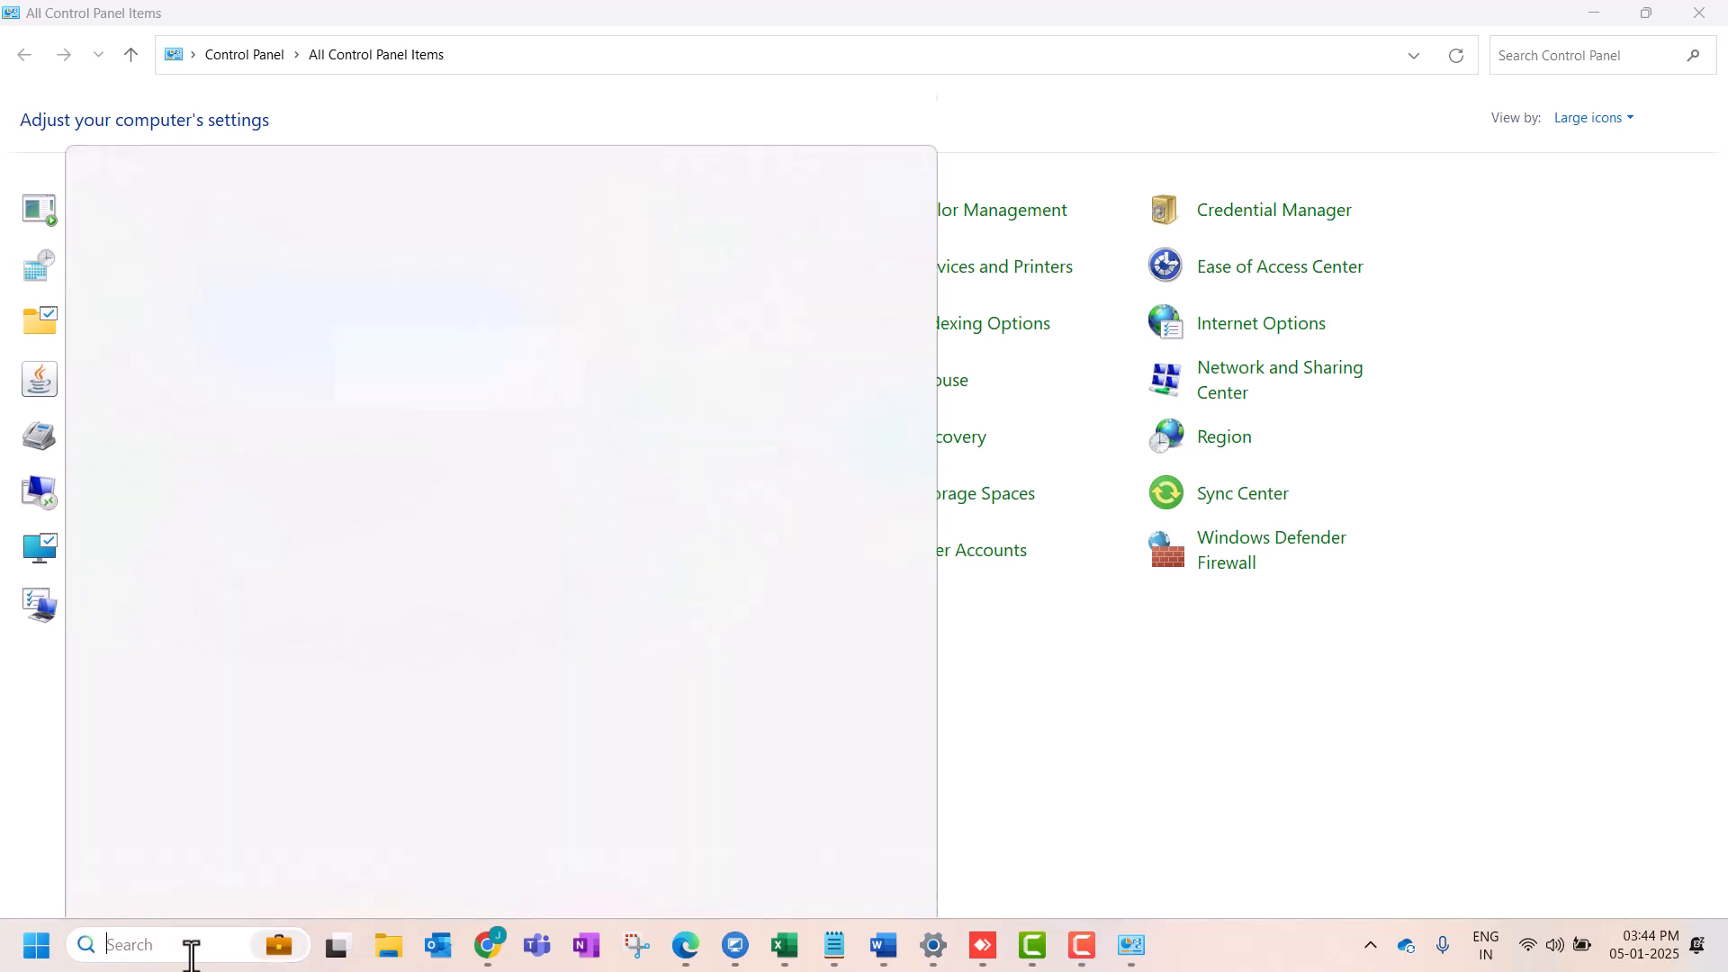
{"action": "type", "text": "outl"}
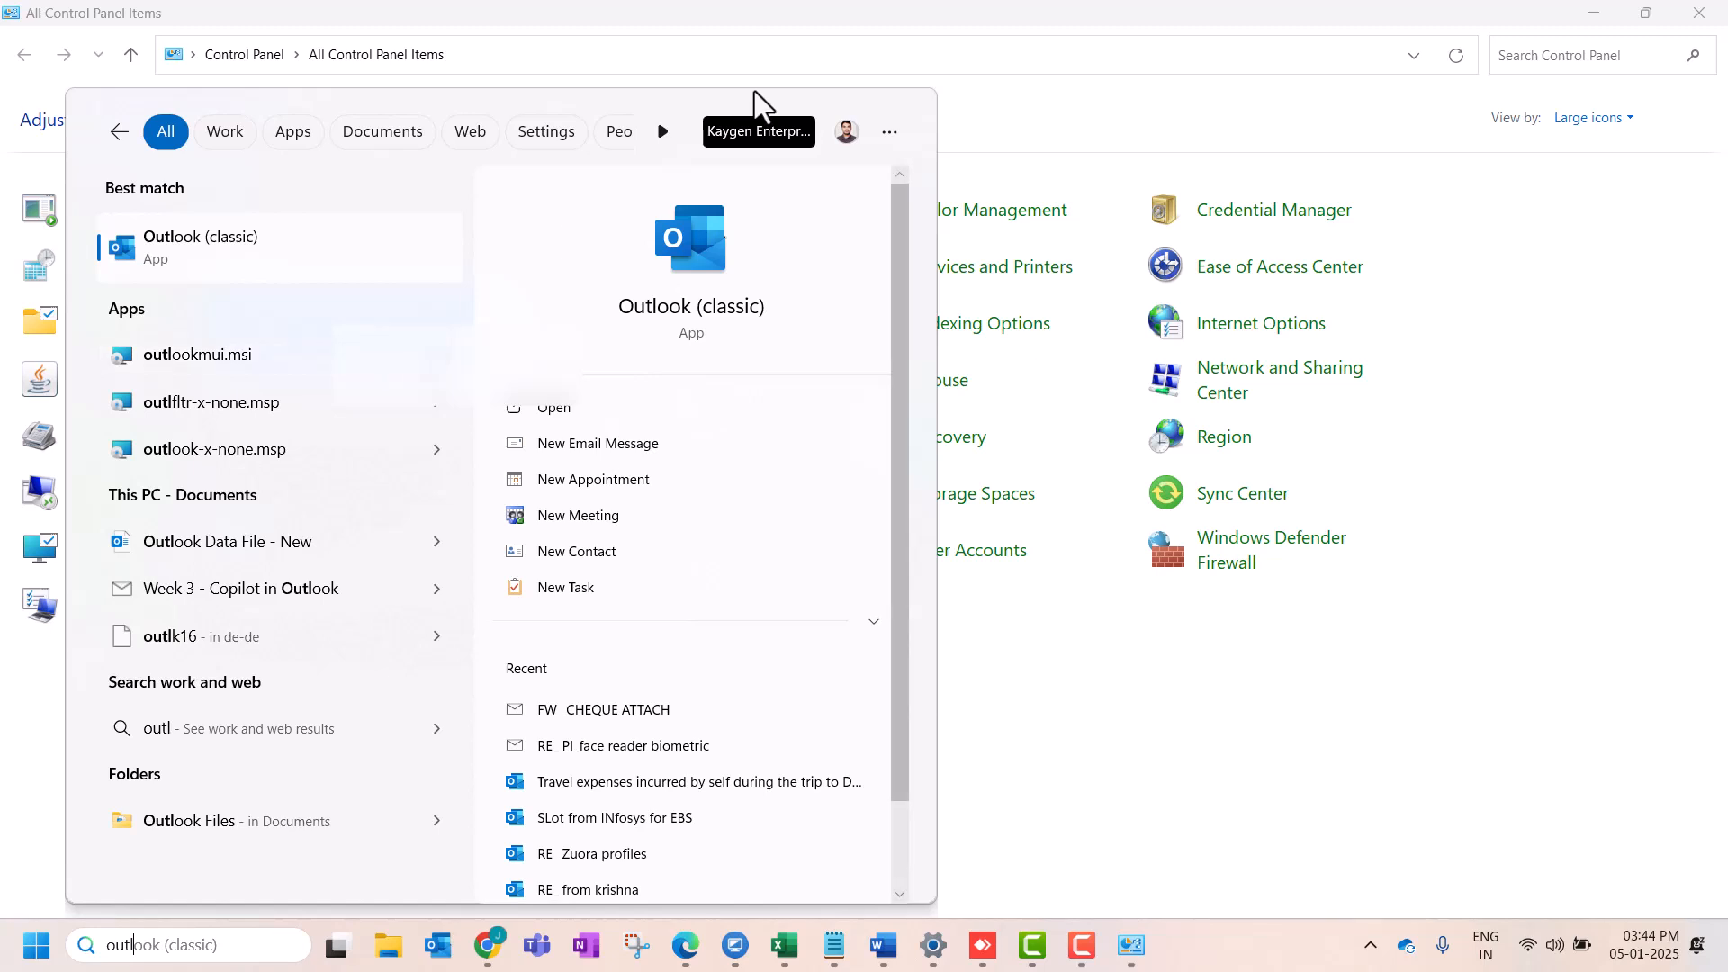
{"action": "key", "text": "Escape"}
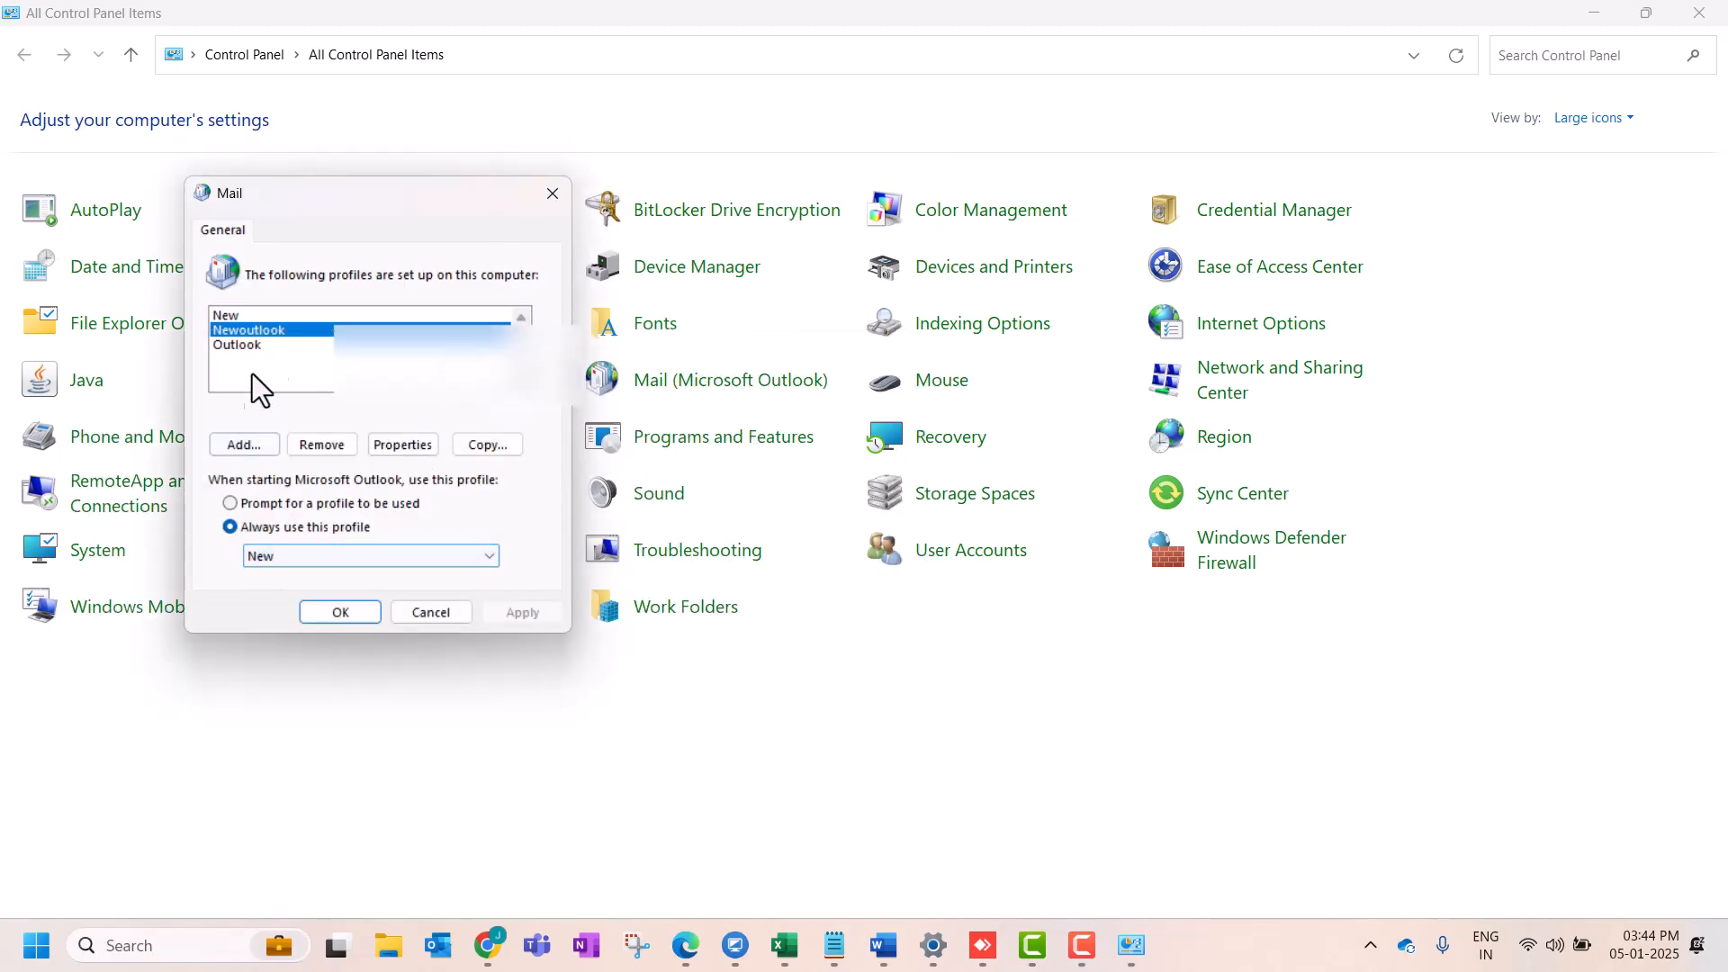
- Set Outlook to prompt for a profile at startup, and save the Mail settings
{"action": "left_click", "coordinate": [236, 314]}
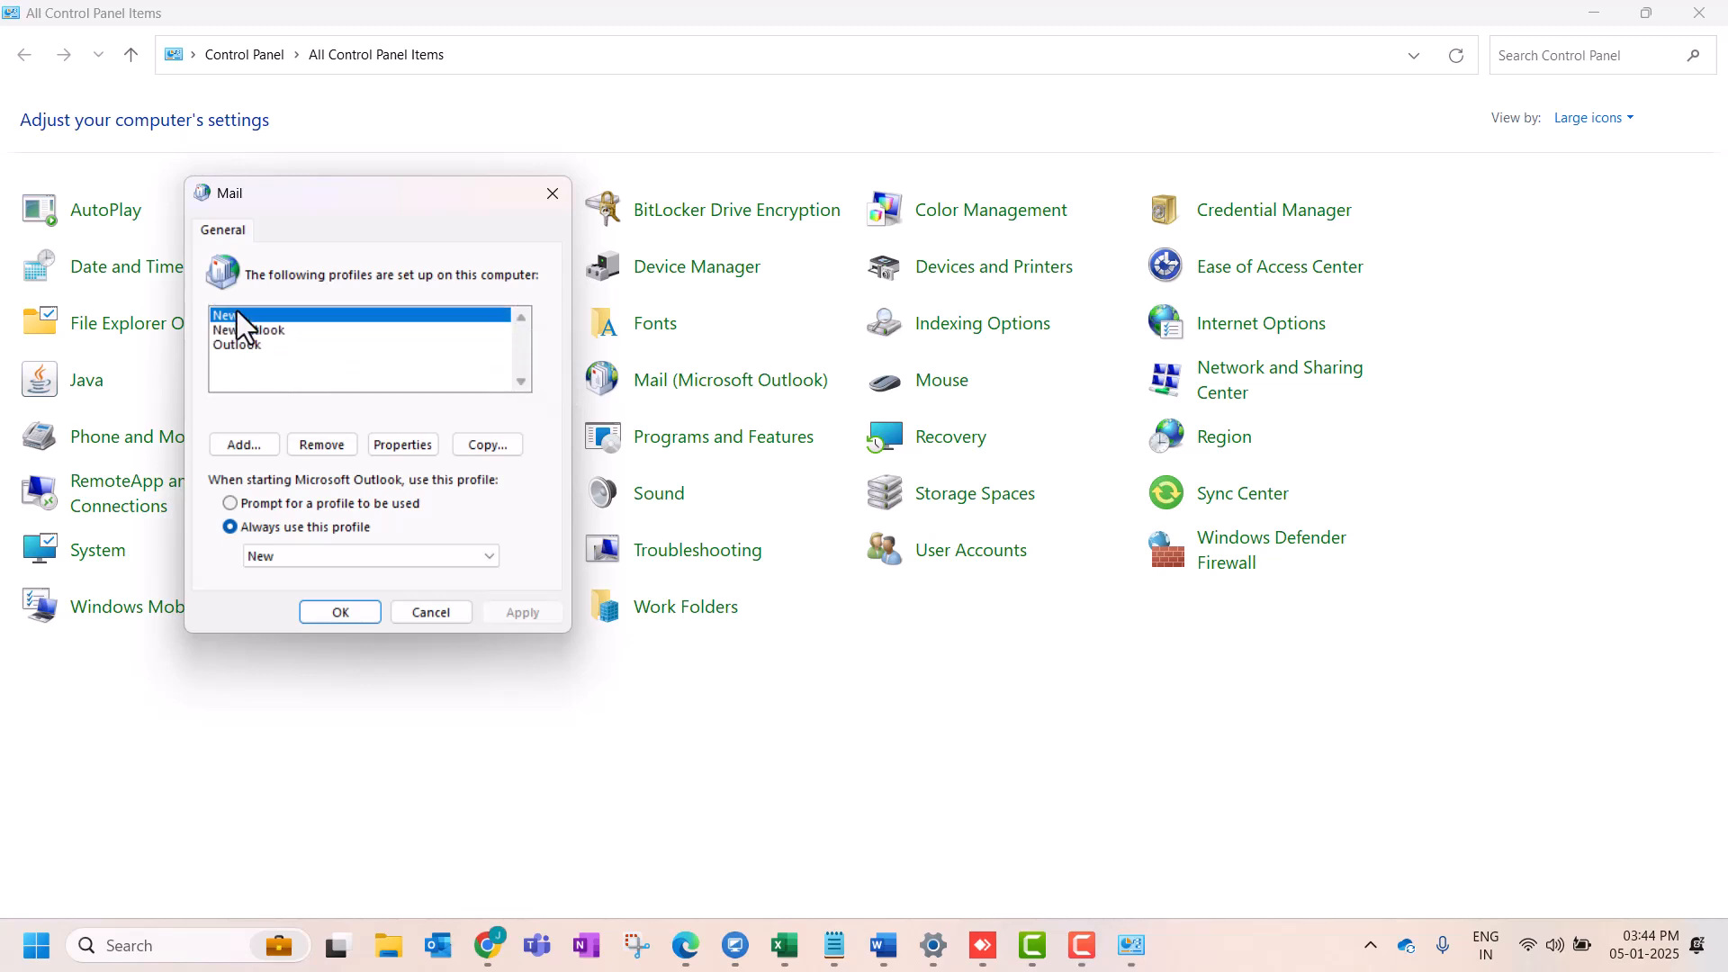
{"action": "left_click", "coordinate": [250, 330]}
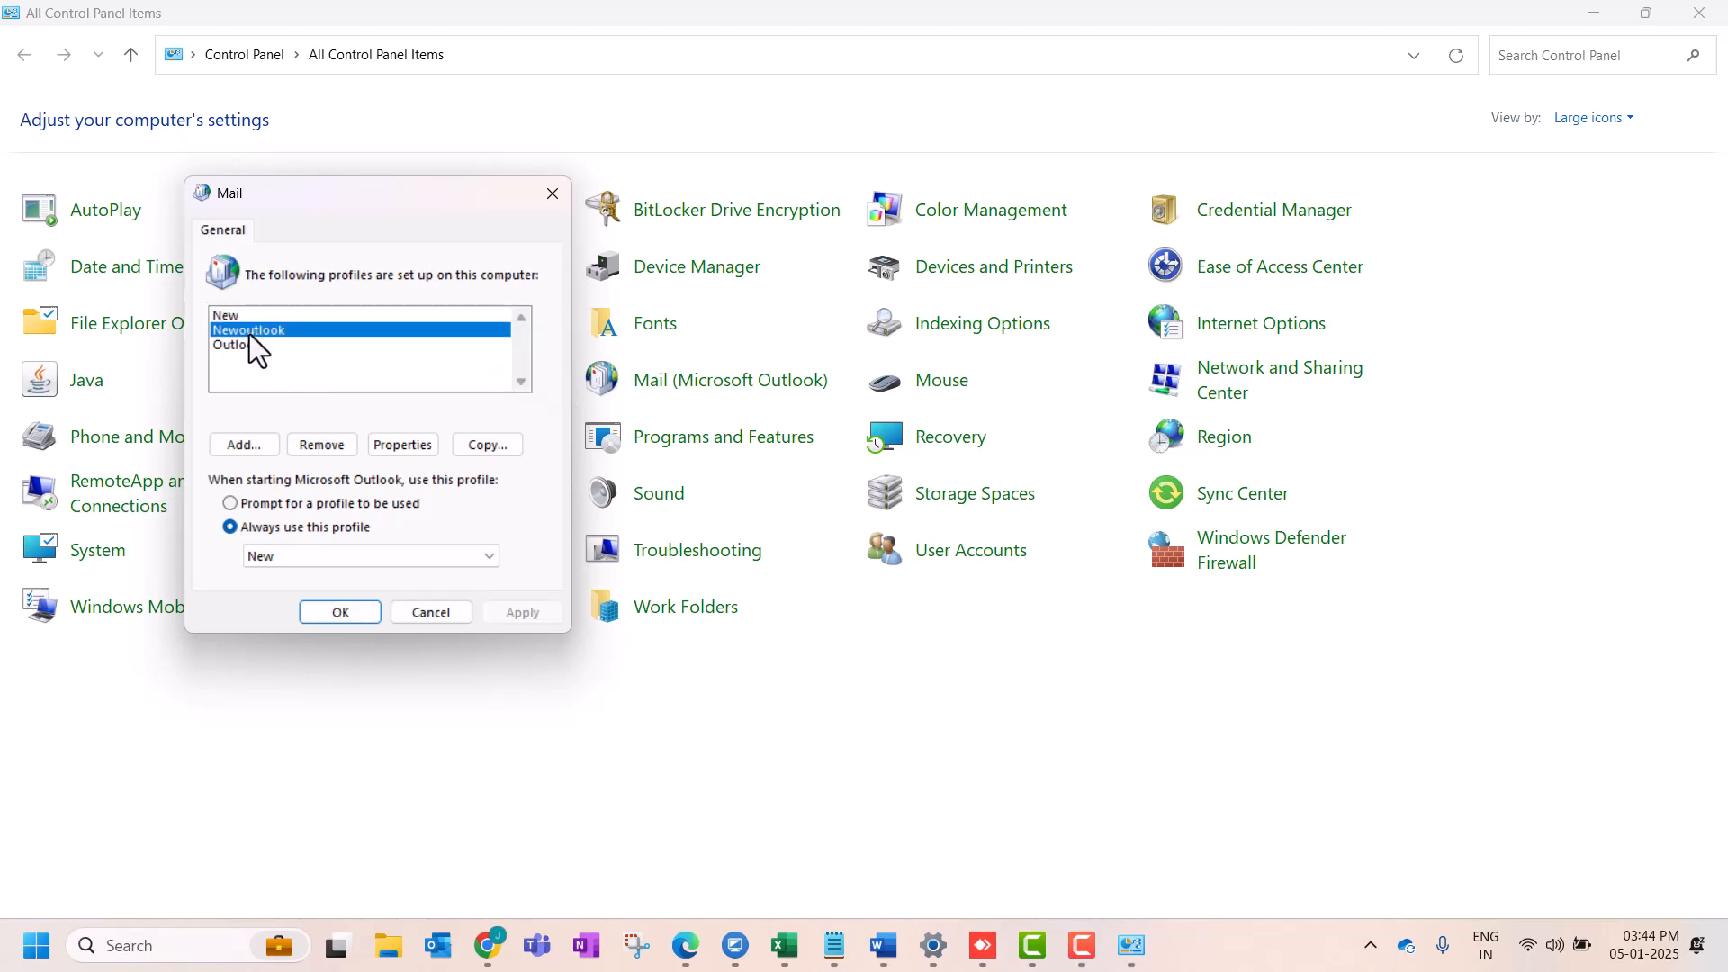
{"action": "left_click", "coordinate": [265, 347]}
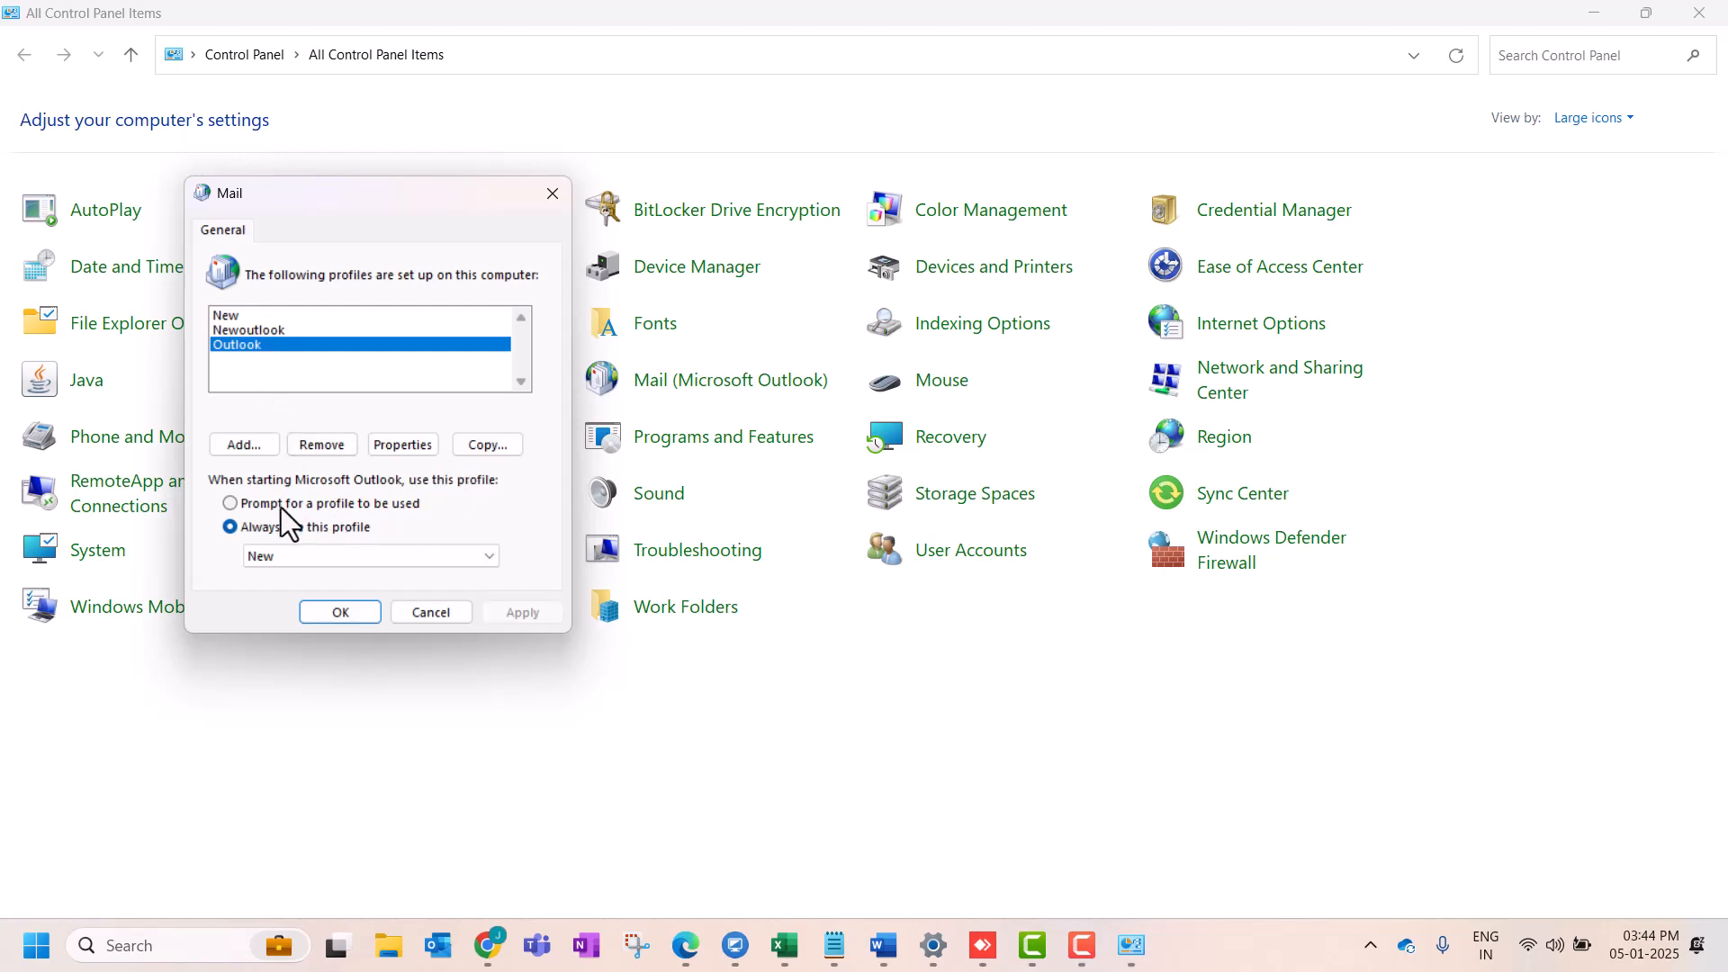
{"action": "left_click", "coordinate": [233, 507]}
{"action": "left_click", "coordinate": [511, 615]}
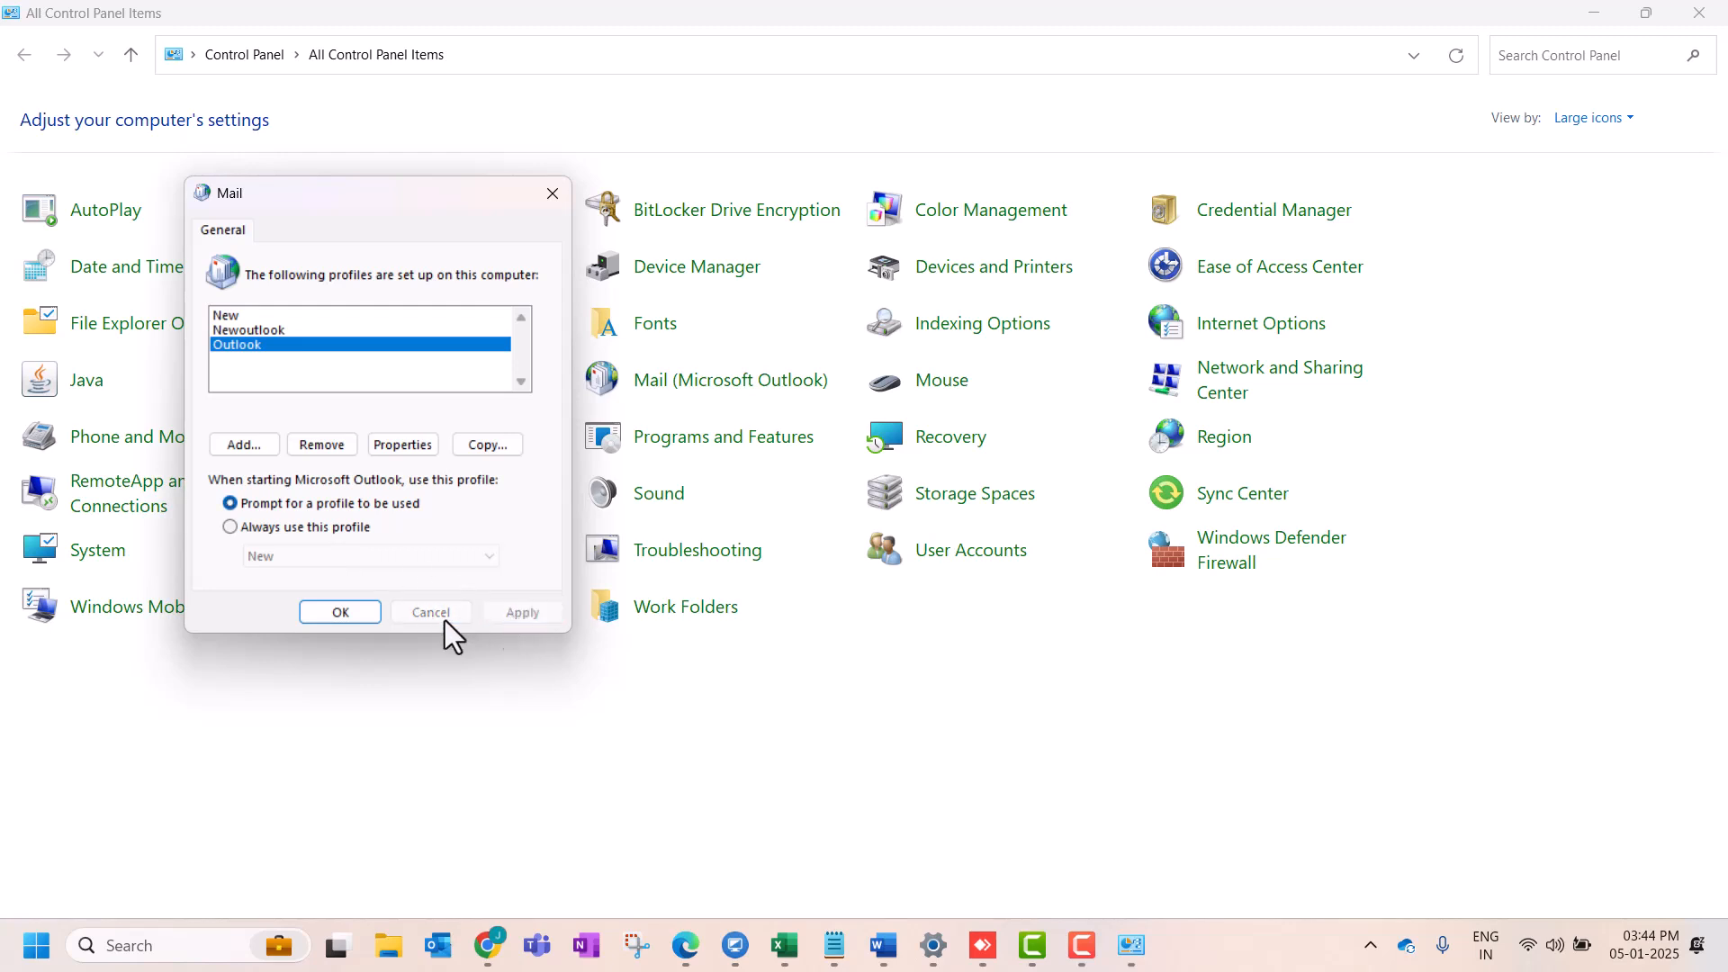
{"action": "left_click", "coordinate": [341, 613]}
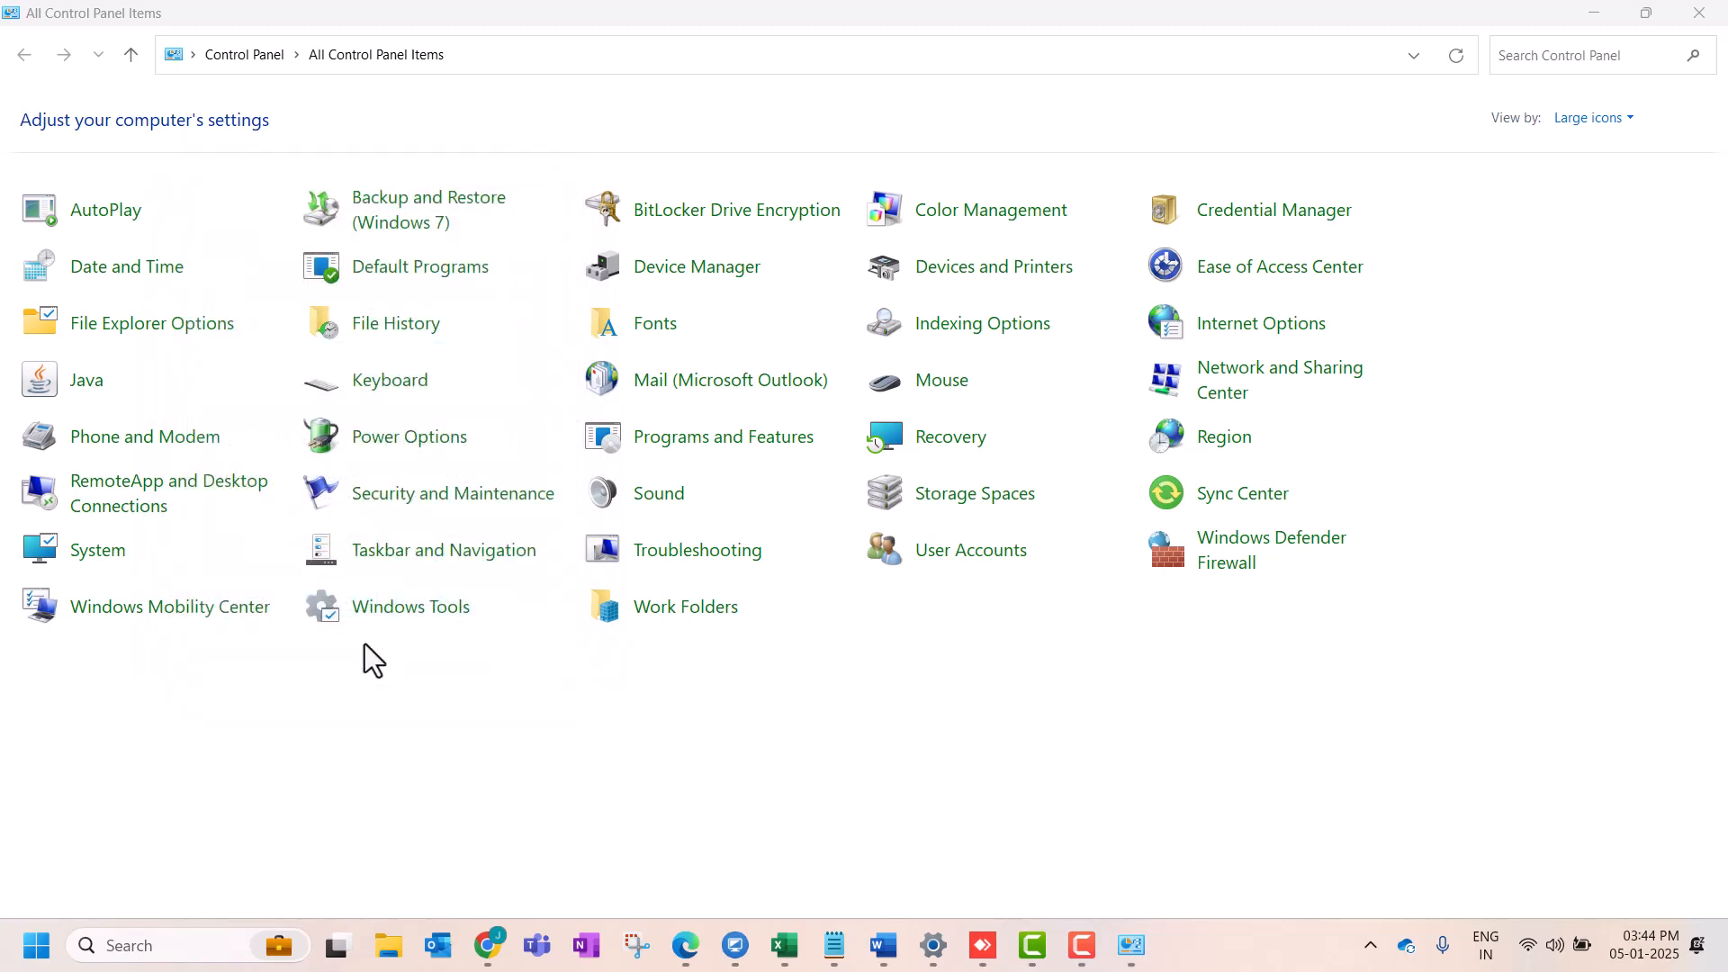
- Start Outlook (classic) and load it with the Newoutlook profile
{"action": "left_click", "coordinate": [204, 946]}
{"action": "type", "text": "outloo"}
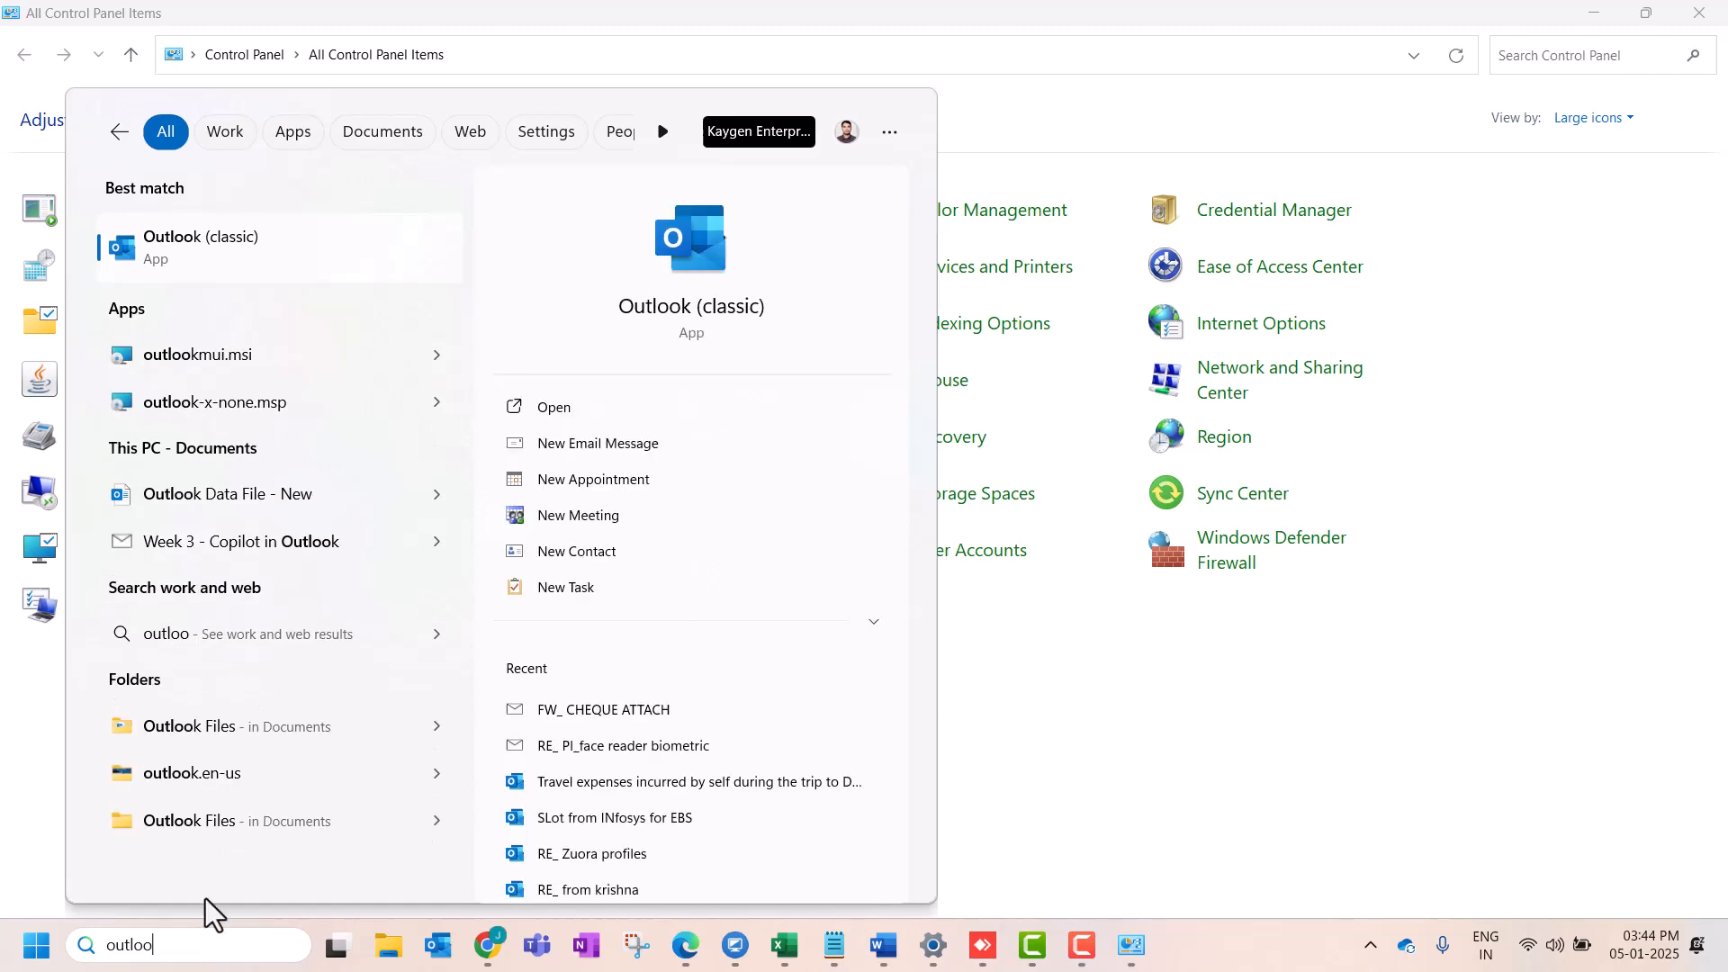
{"action": "left_click", "coordinate": [202, 256]}
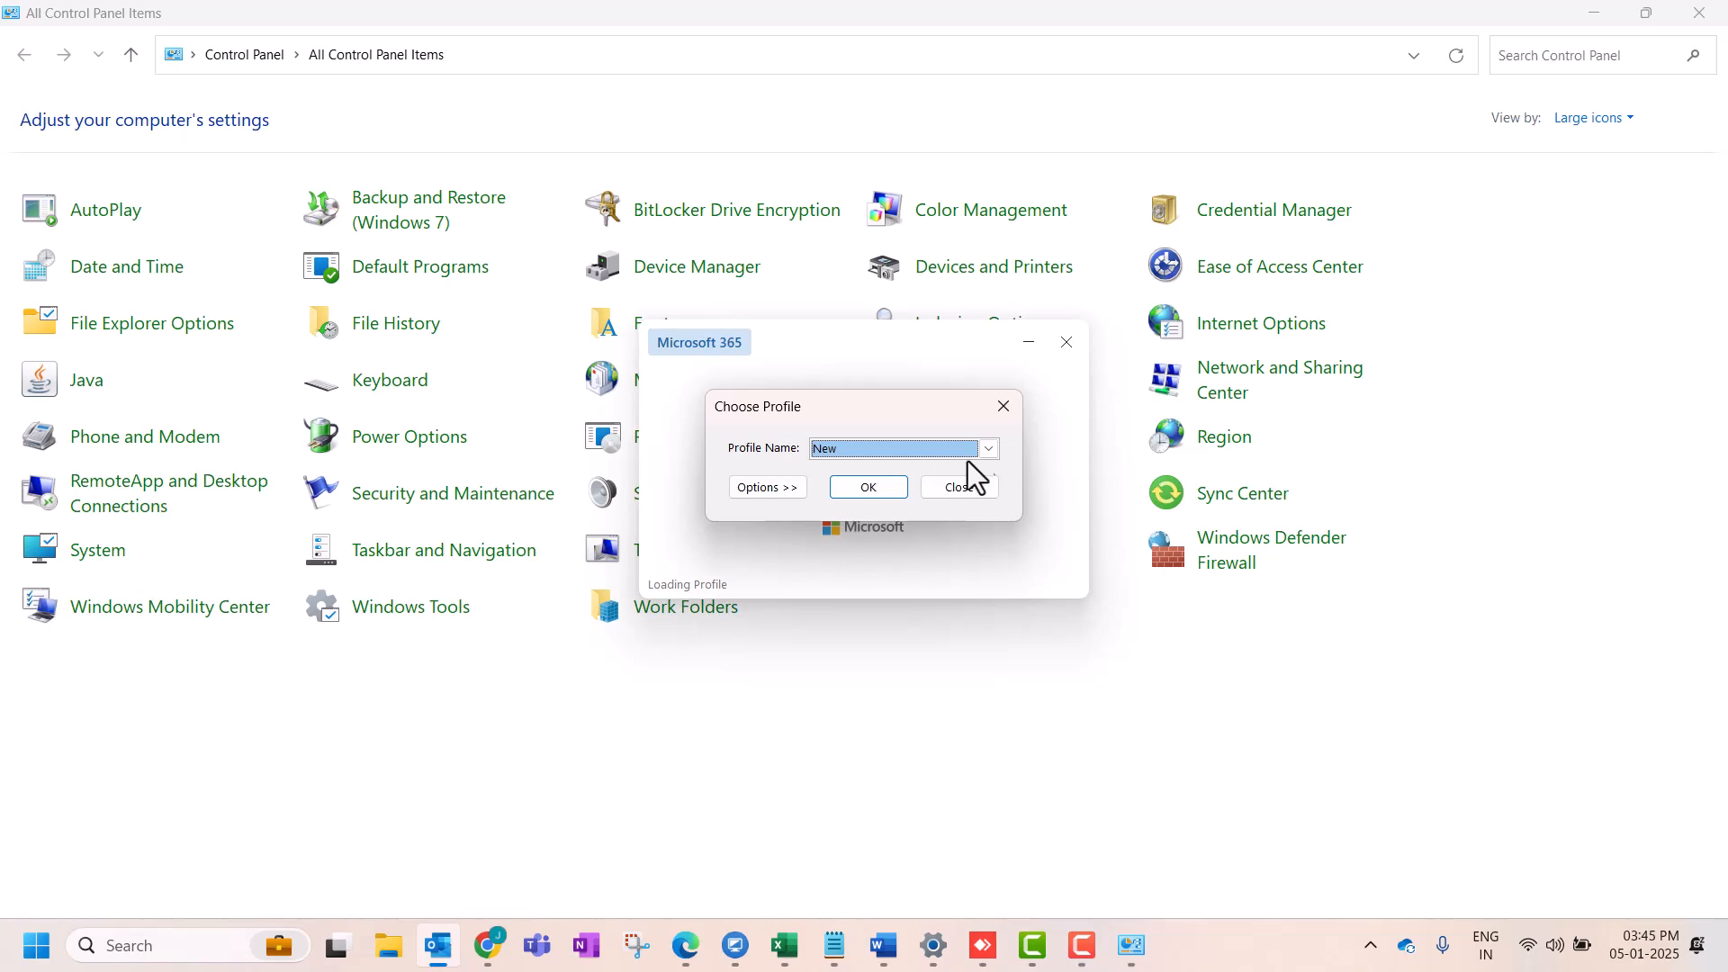
{"action": "left_click", "coordinate": [989, 450]}
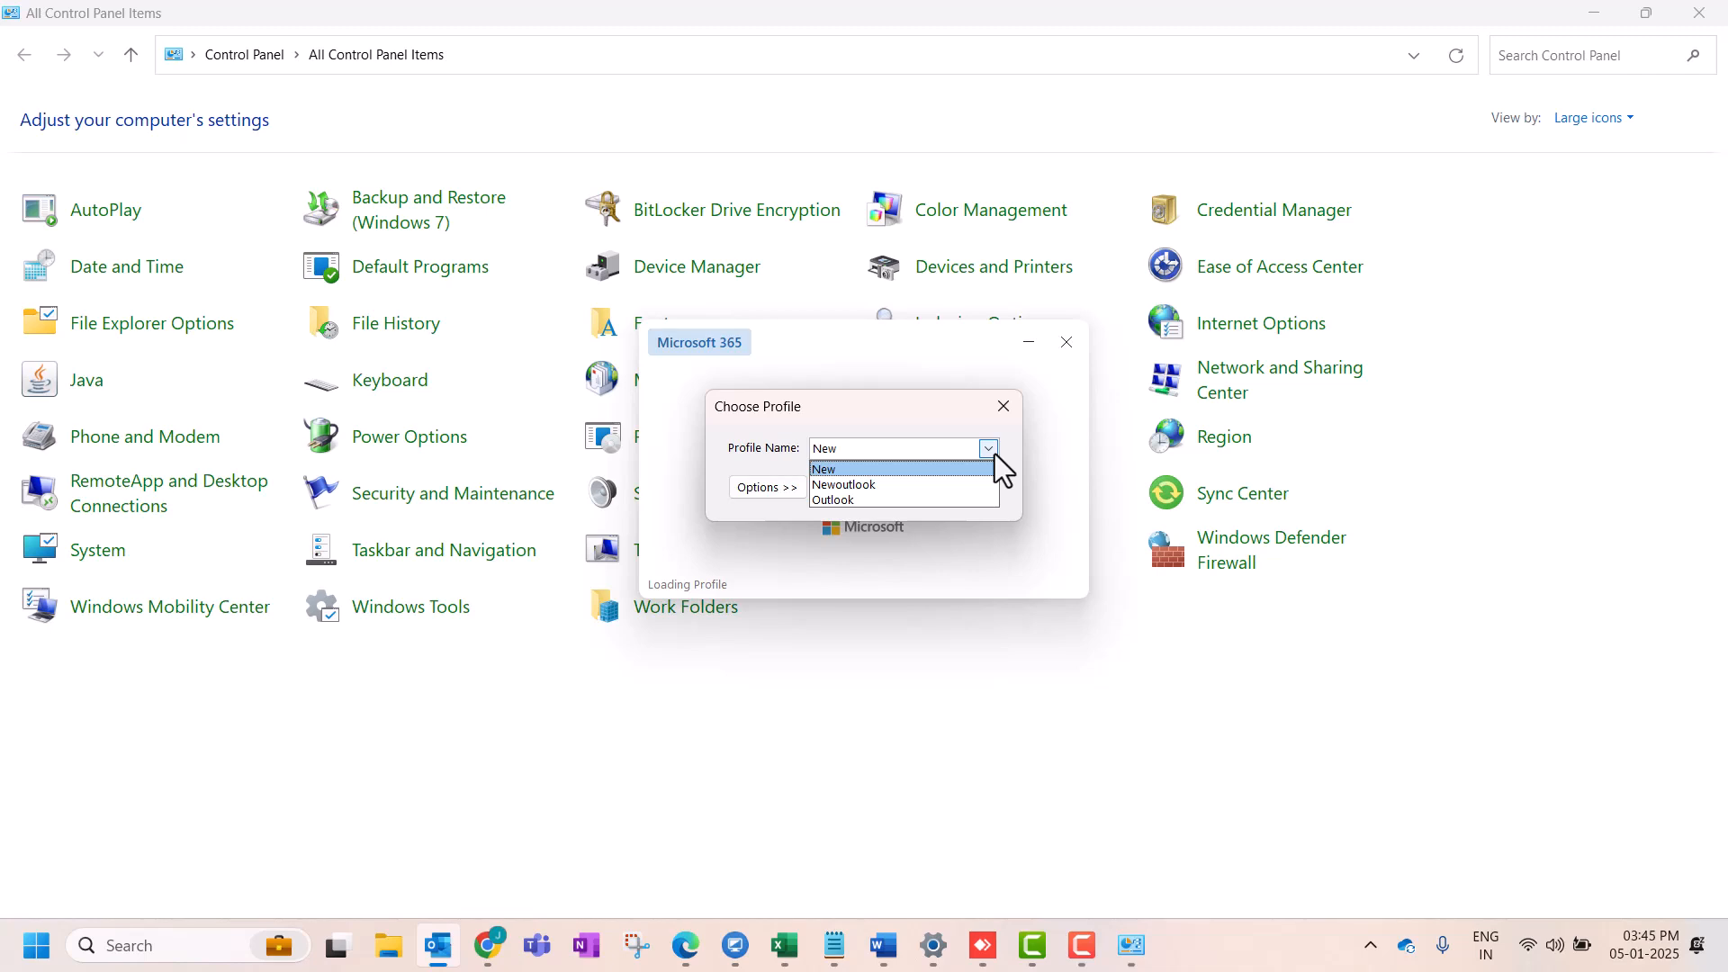
{"action": "left_click", "coordinate": [870, 484]}
{"action": "left_click", "coordinate": [868, 486]}
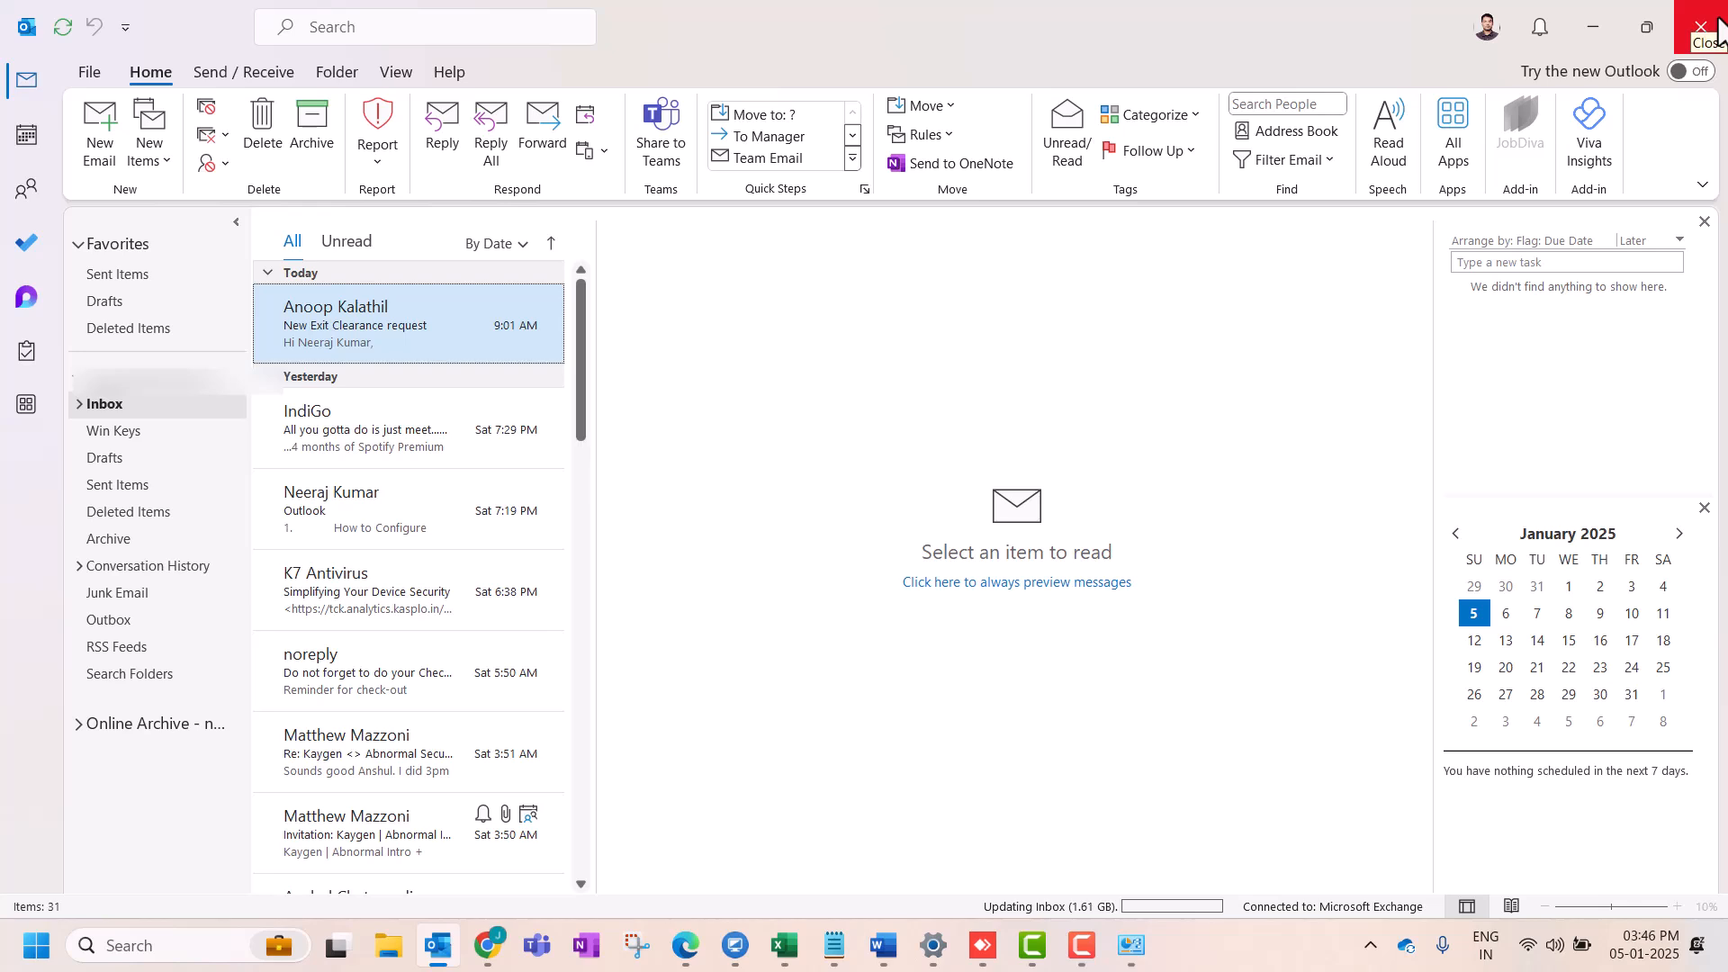
- Restart Outlook (classic) to review the profiles offered in the Choose Profile prompt, and dismiss it without loading one
{"action": "left_click", "coordinate": [1716, 21]}
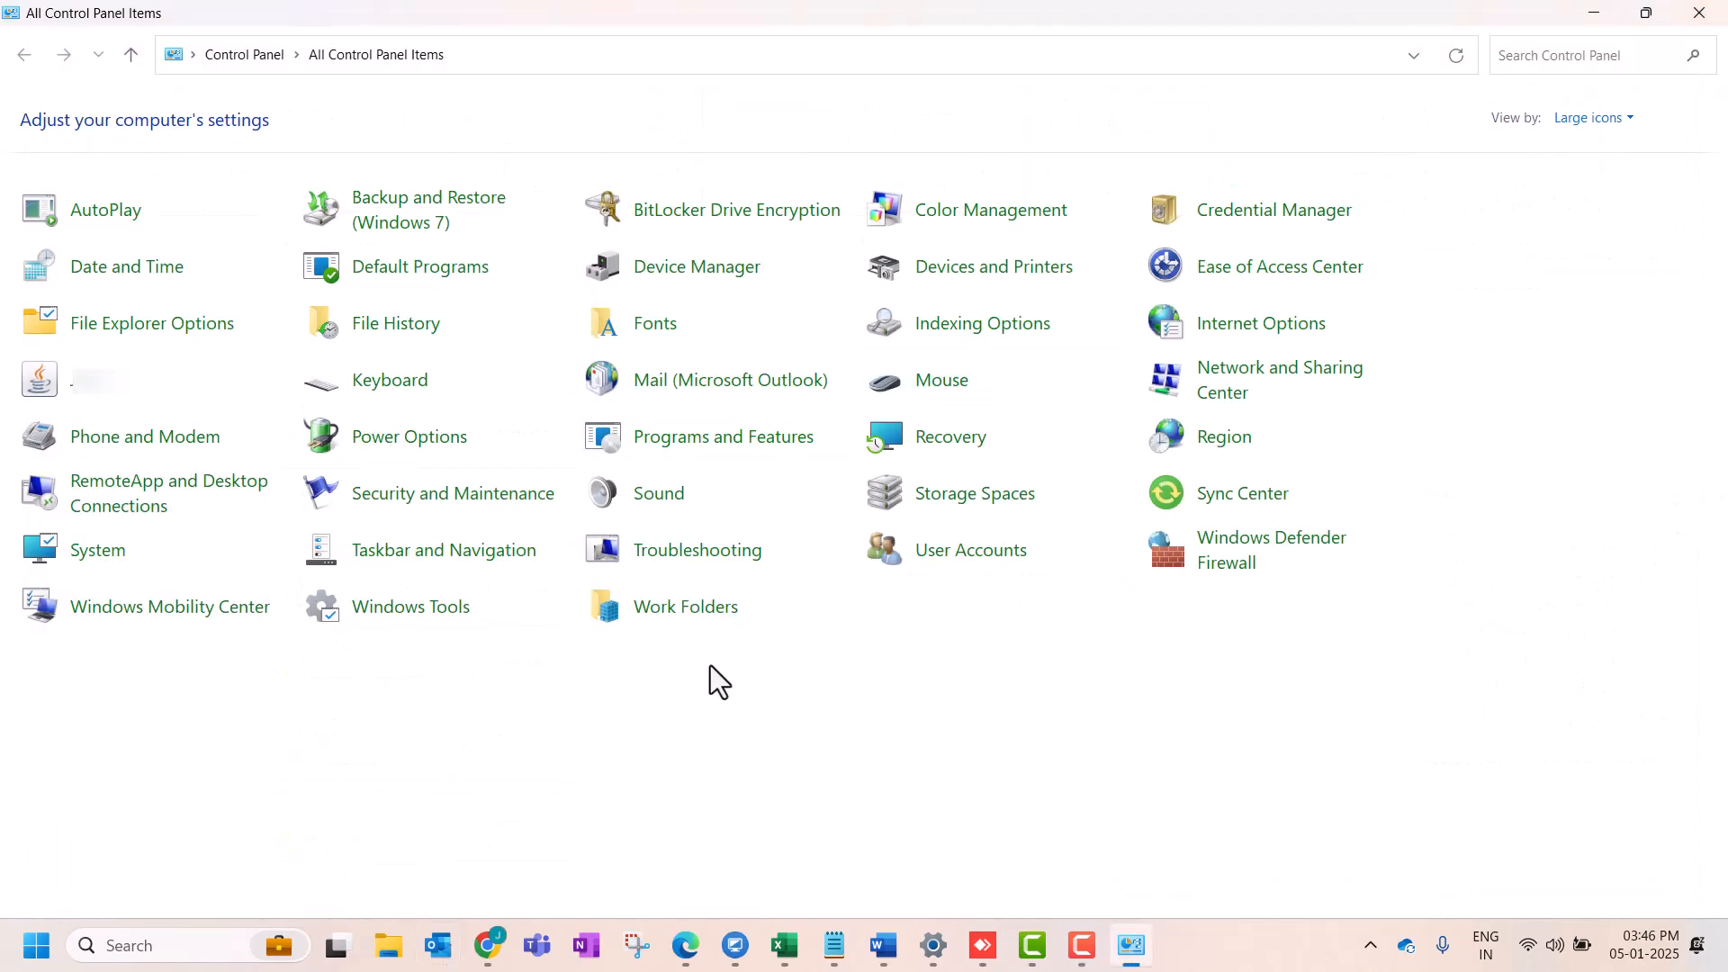
{"action": "left_click", "coordinate": [195, 945]}
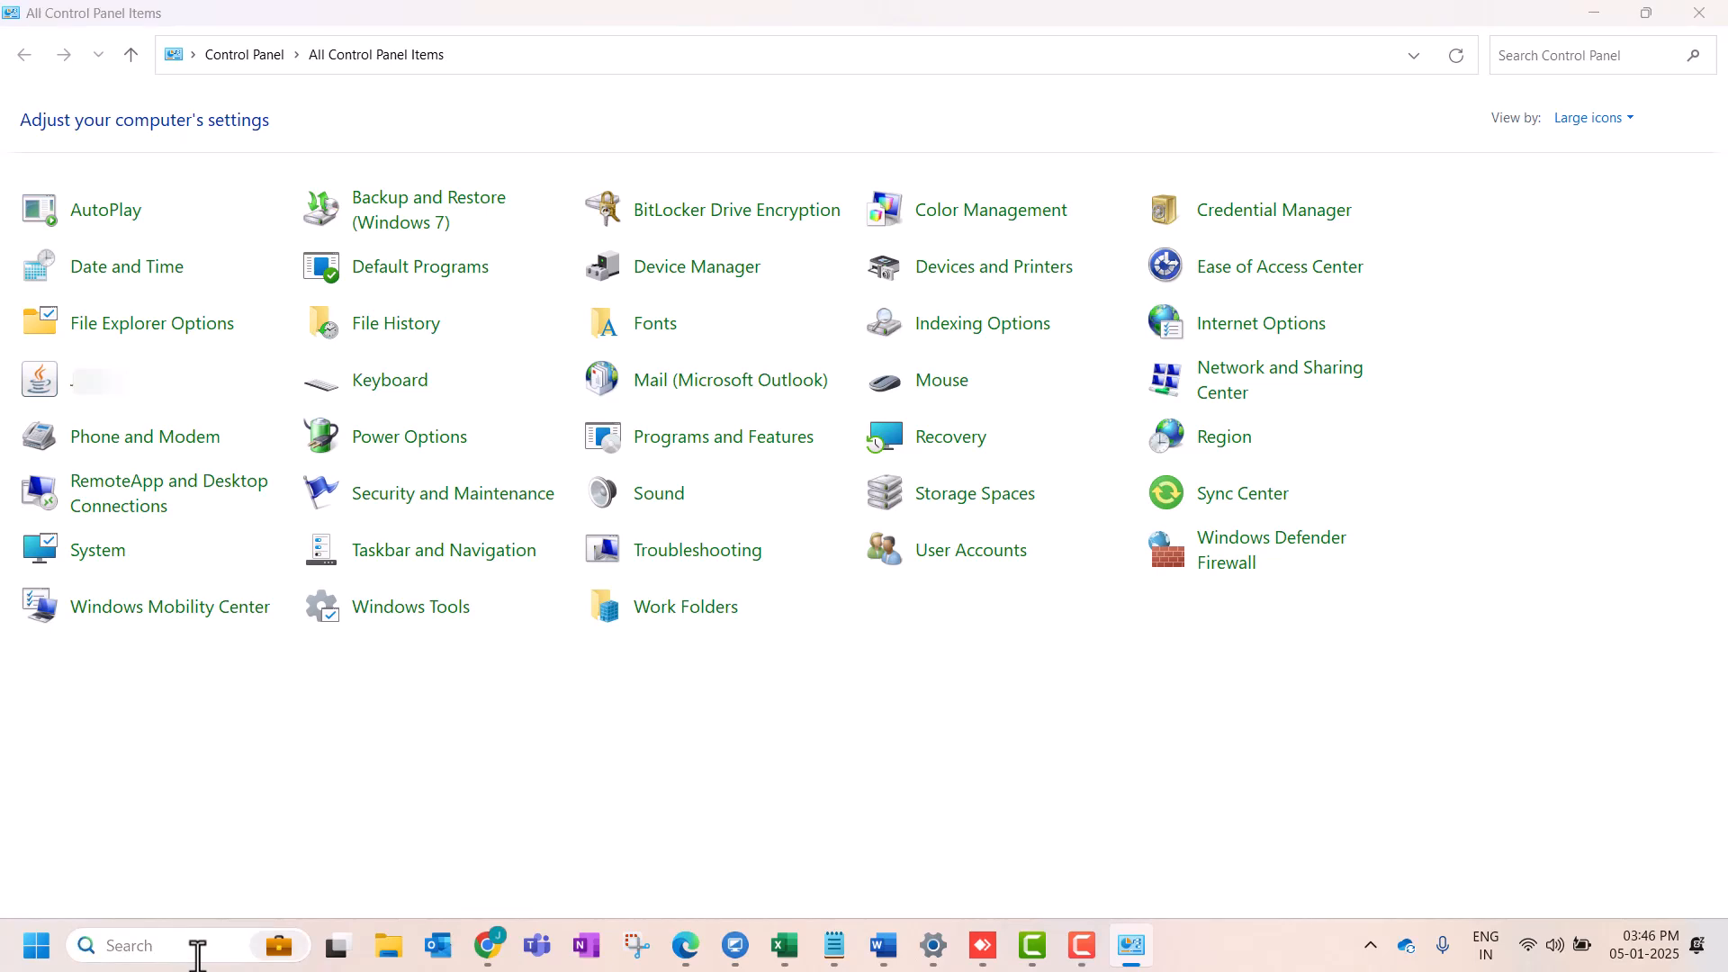
{"action": "type", "text": "ou"}
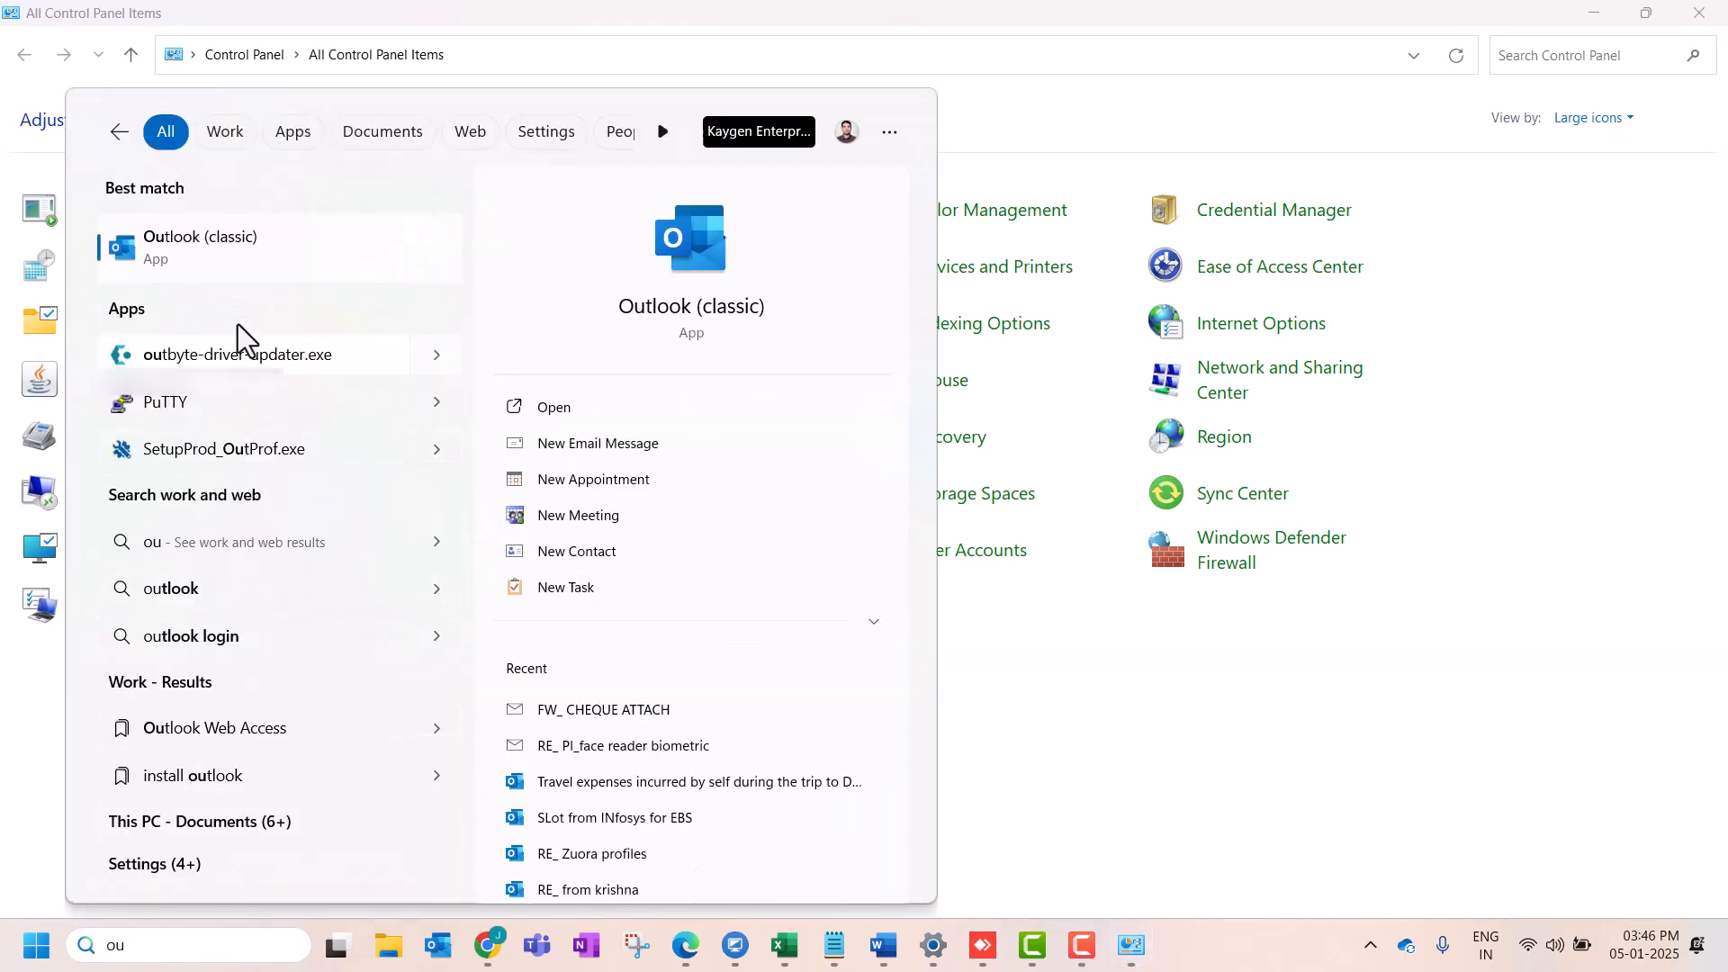
{"action": "left_click", "coordinate": [245, 263]}
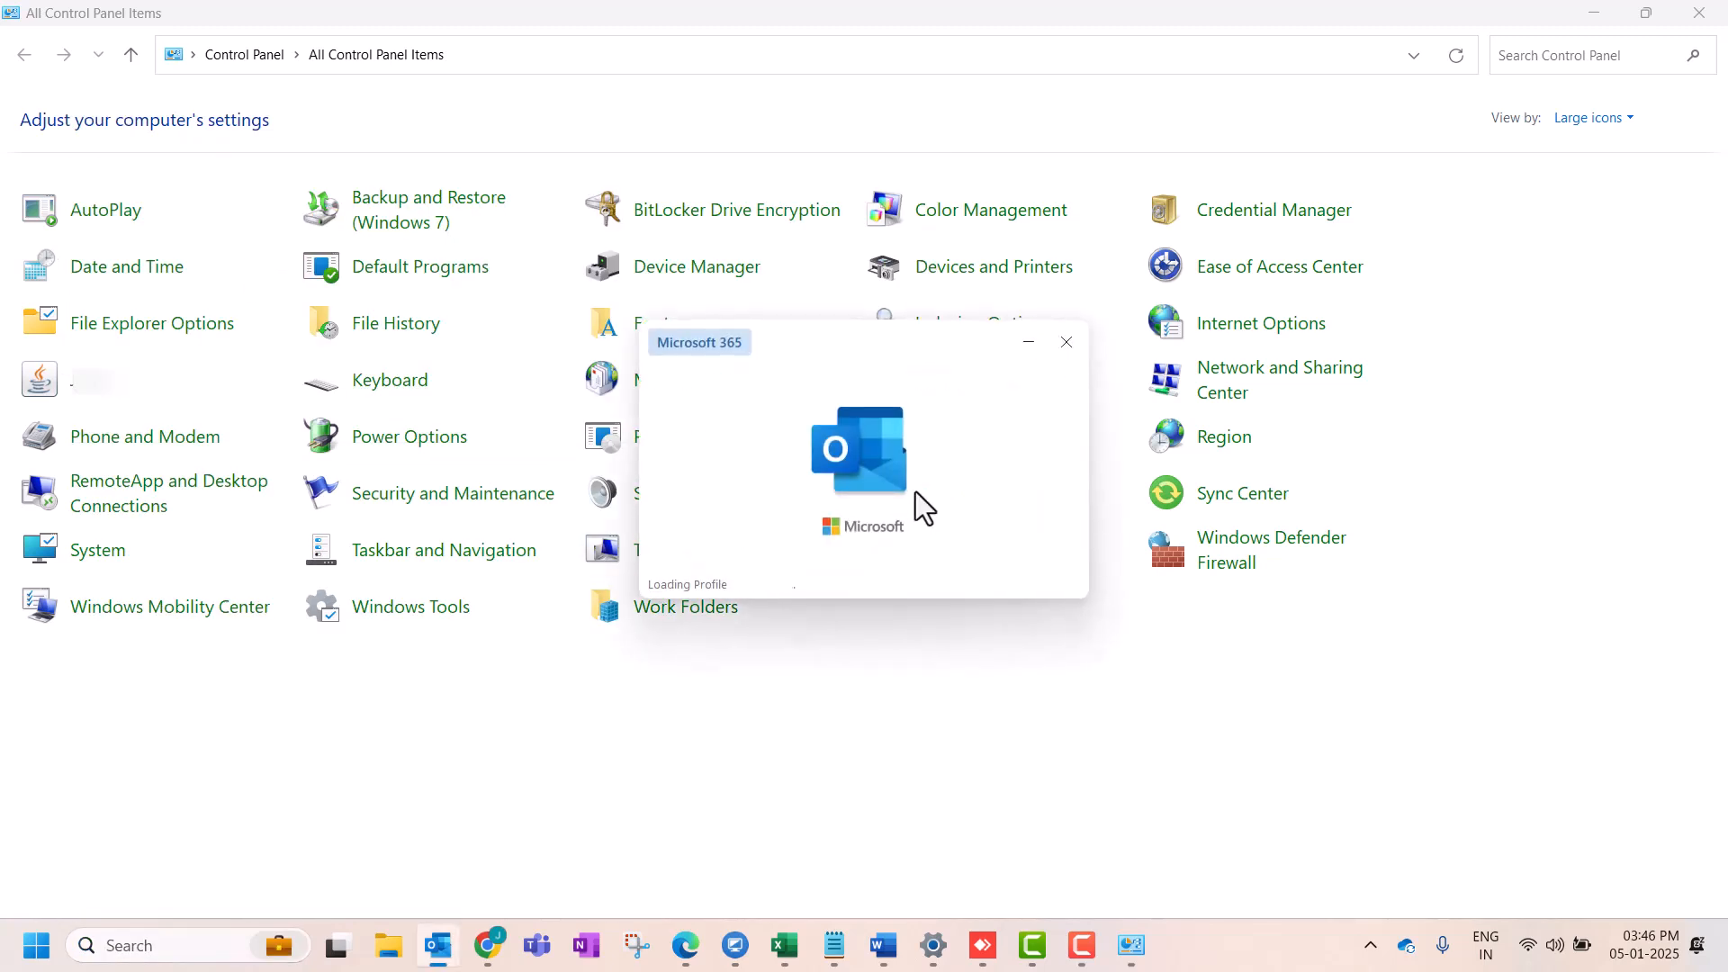
{"action": "left_click", "coordinate": [989, 447]}
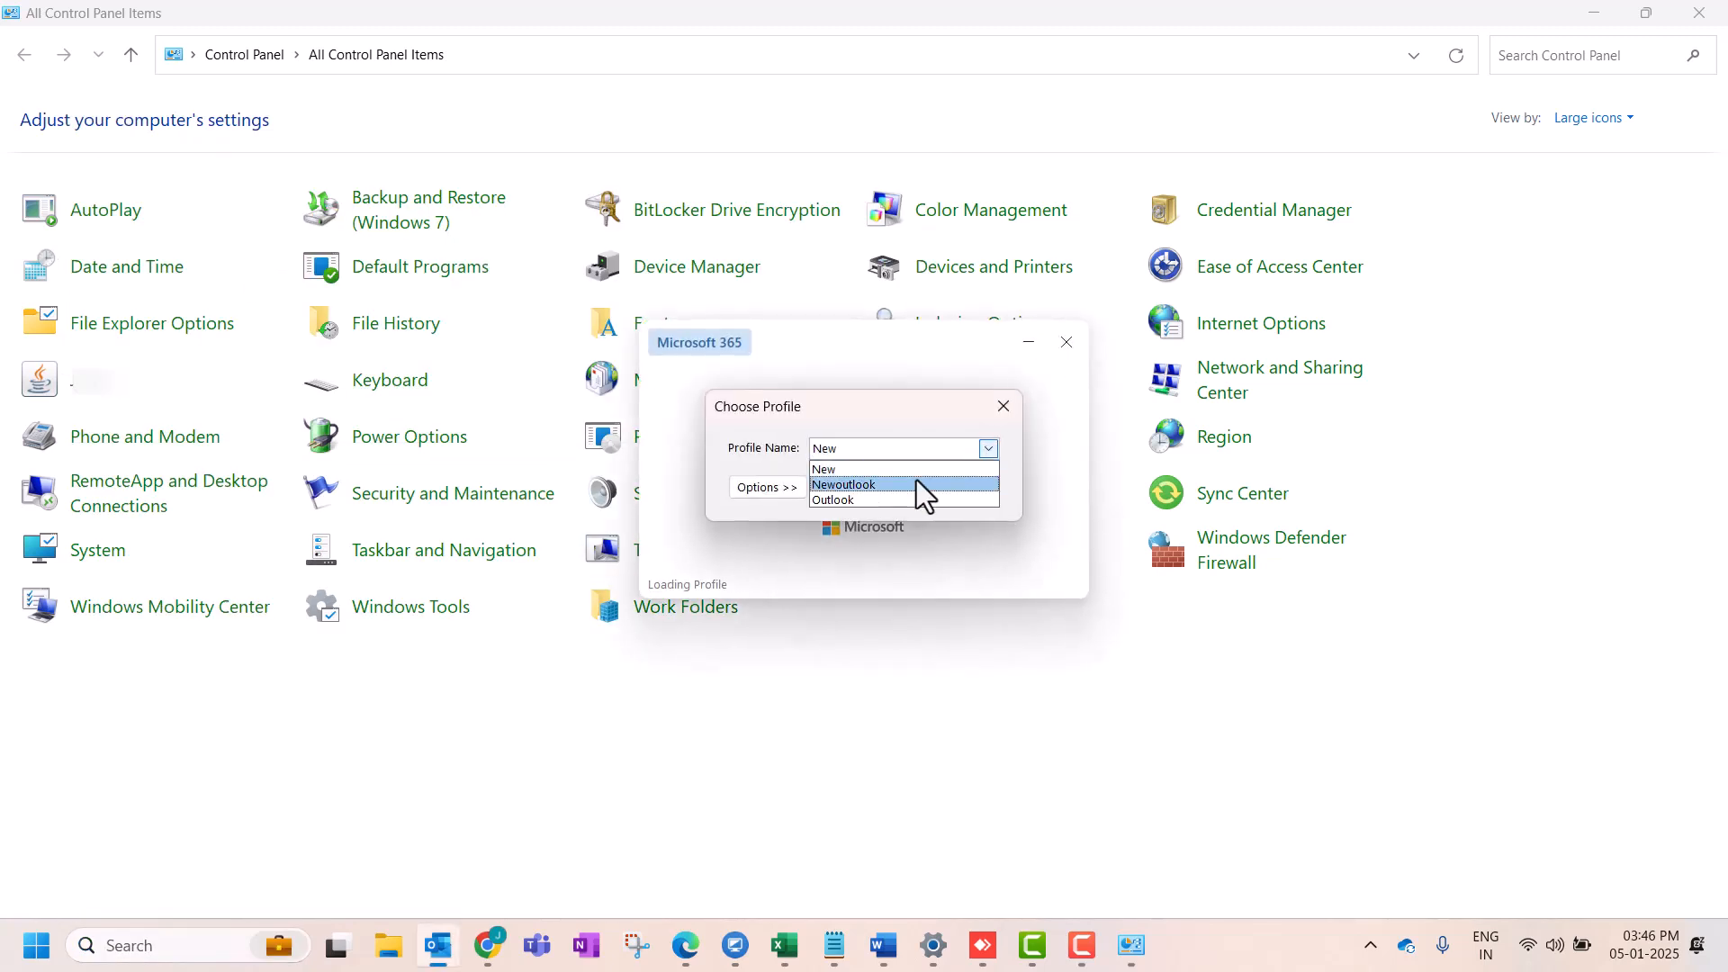
{"action": "left_click", "coordinate": [918, 375]}
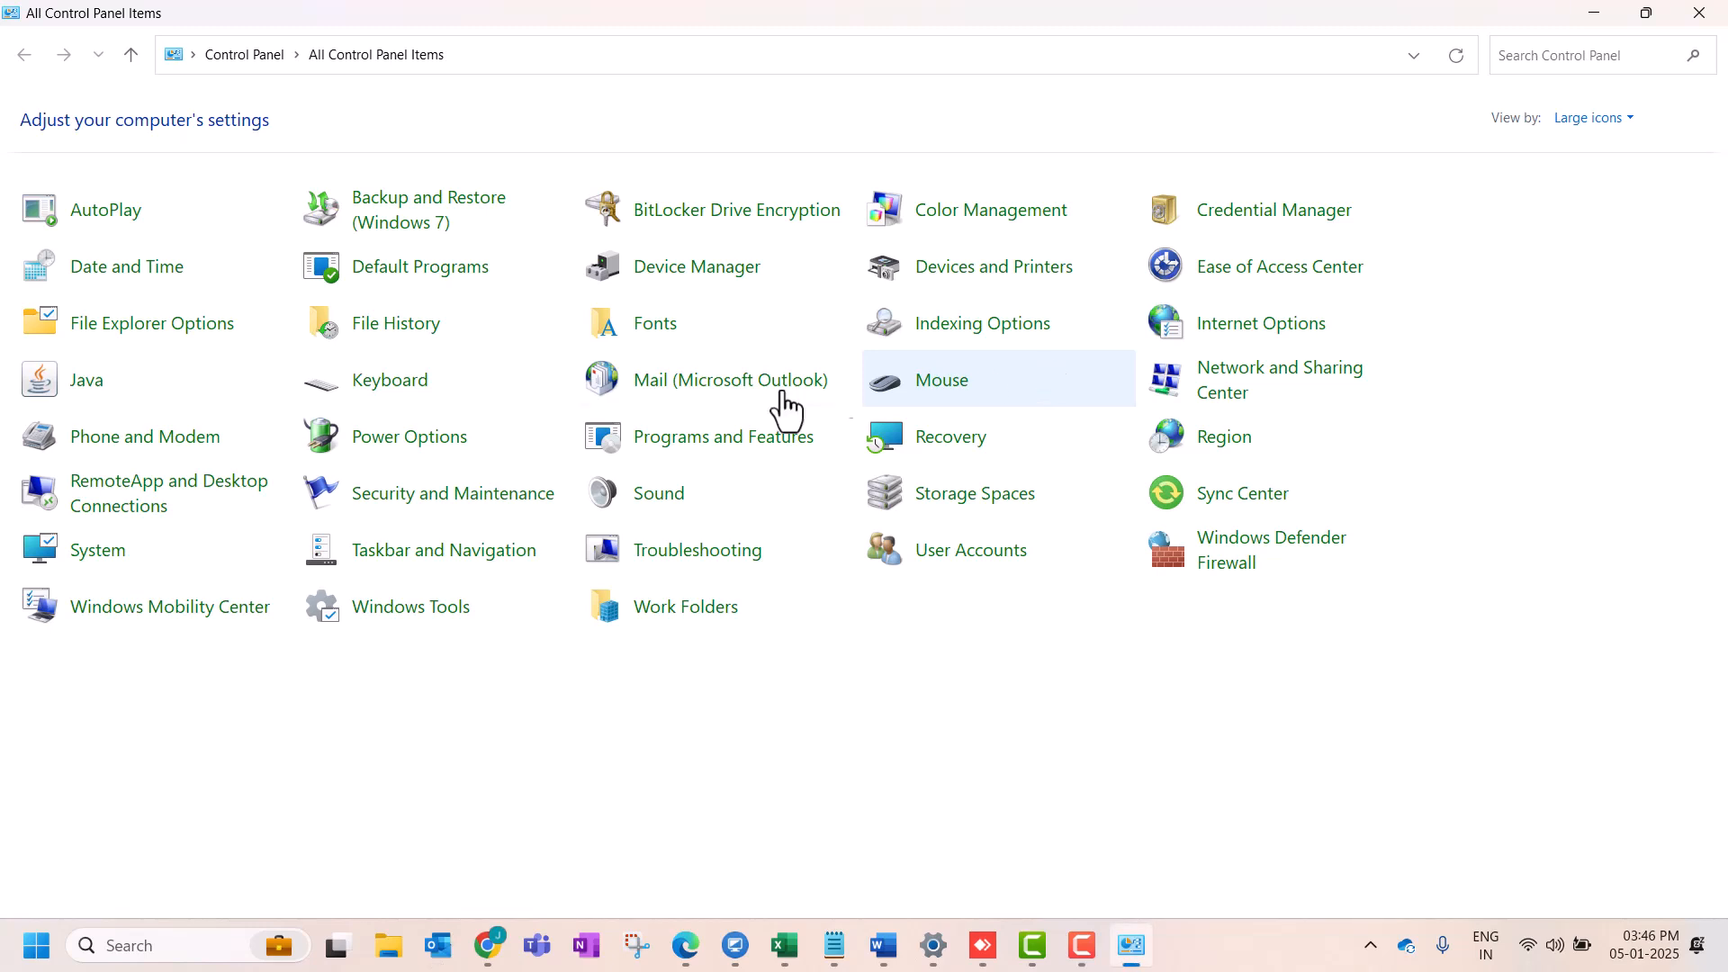
- Reopen the Mail (Microsoft Outlook) profile list in Control Panel to review the profiles and the startup option
{"action": "left_click", "coordinate": [705, 396]}
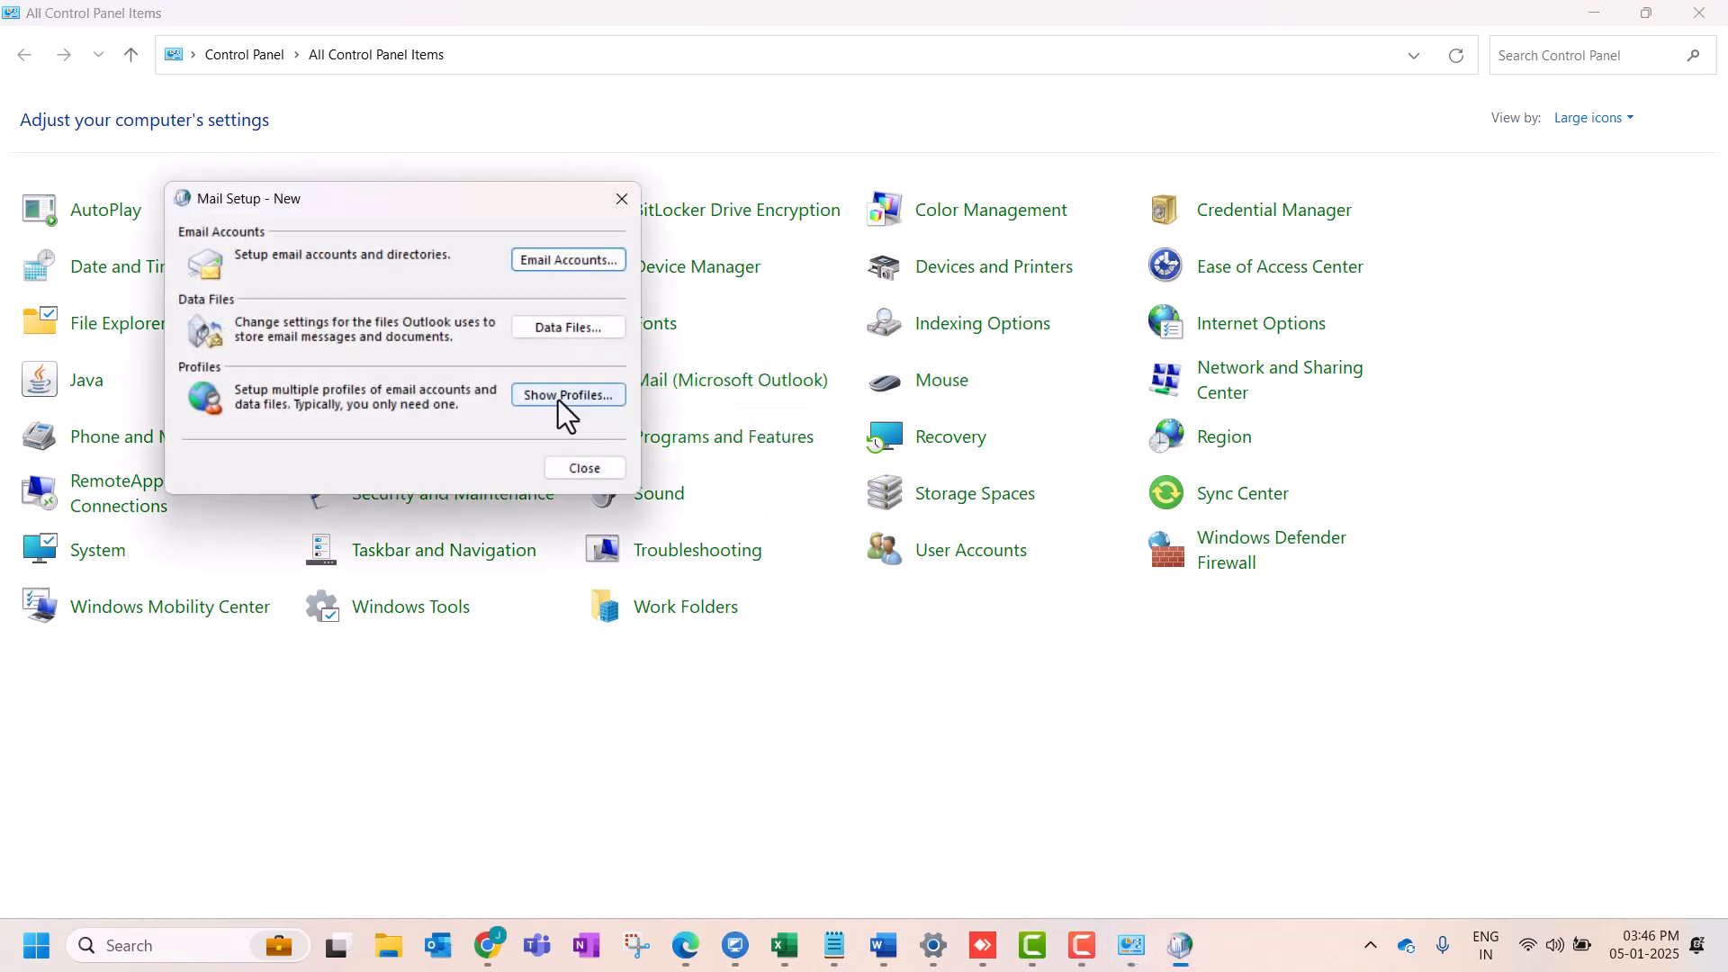
{"action": "left_click", "coordinate": [578, 395]}
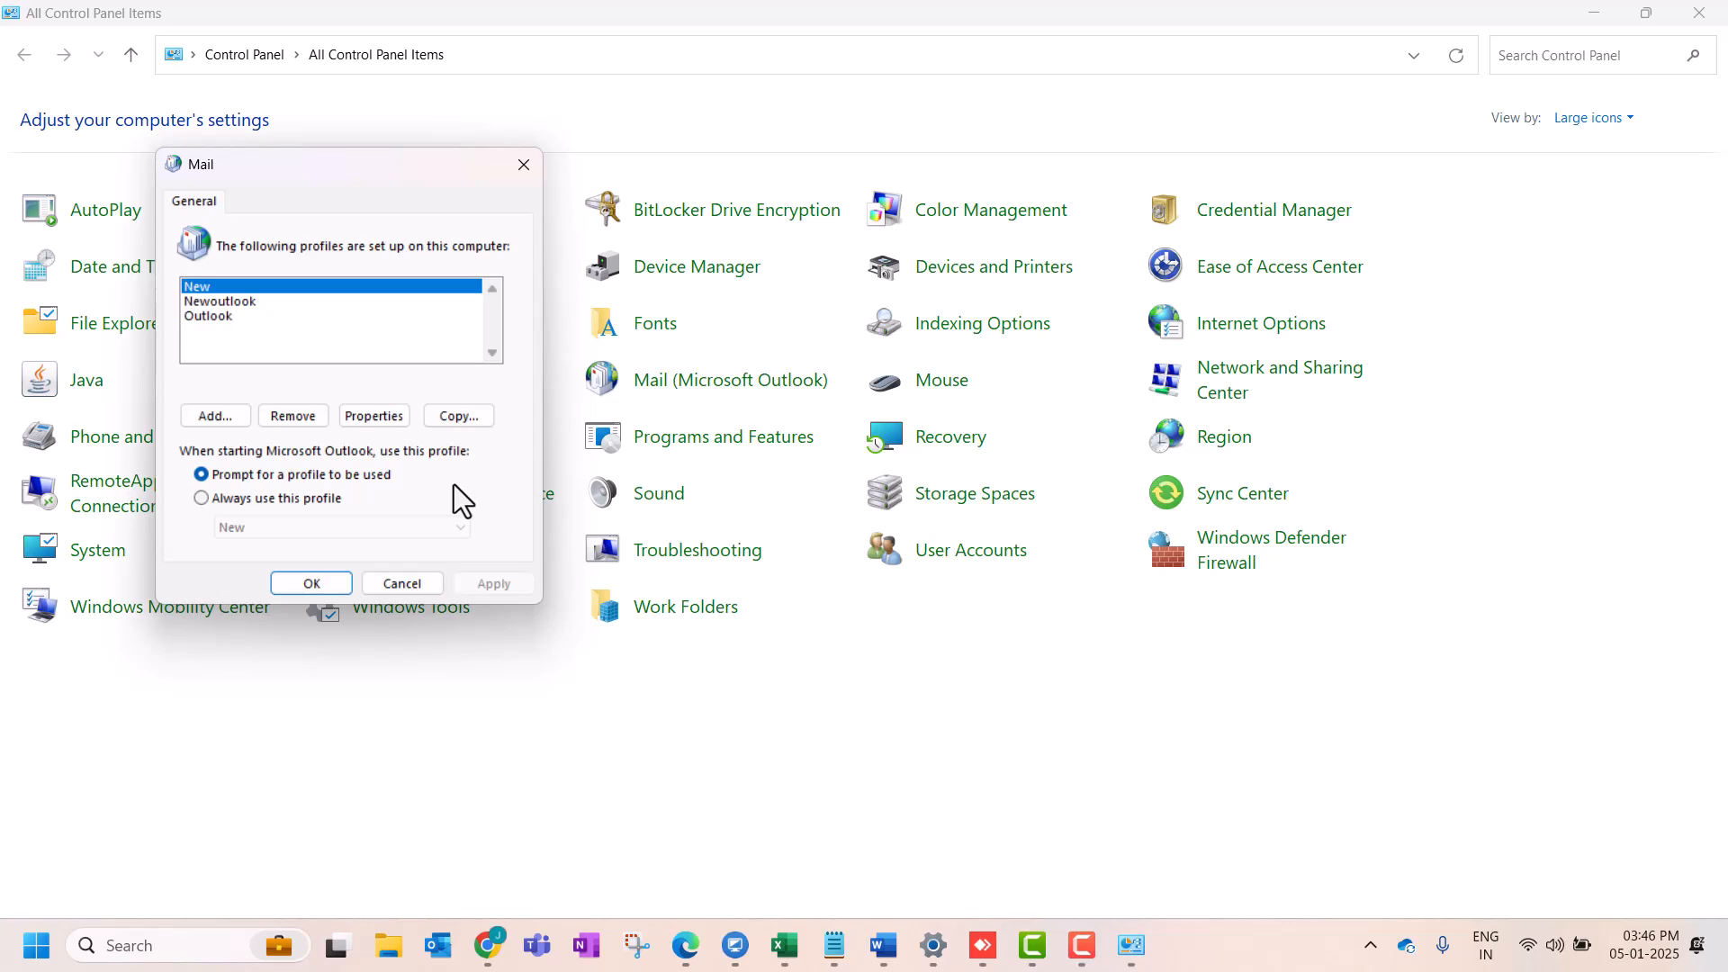
{"action": "left_click", "coordinate": [1032, 952]}
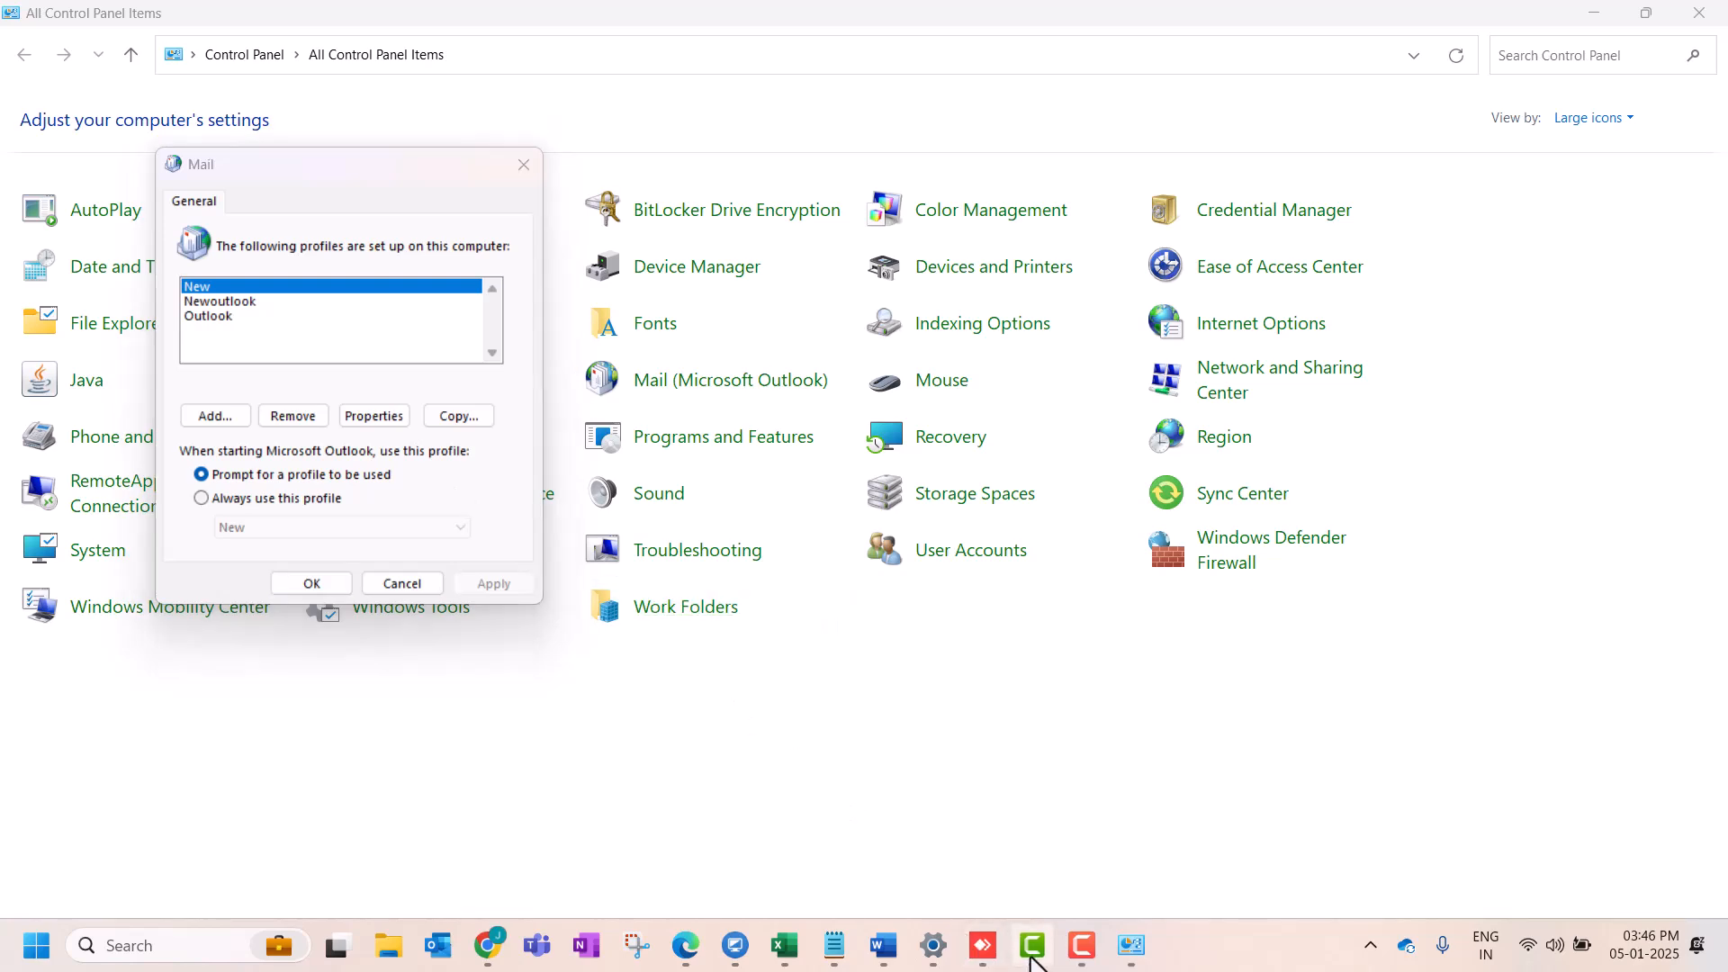